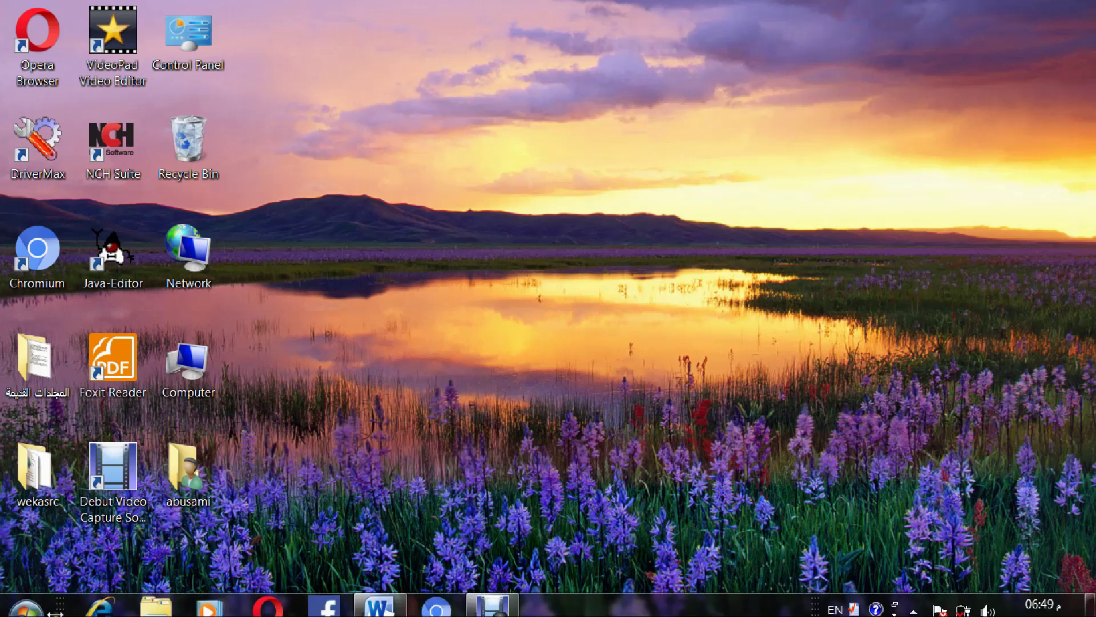
- Launch the Weka 3.9 Explorer and load weather.numeric.arff
click(33, 595)
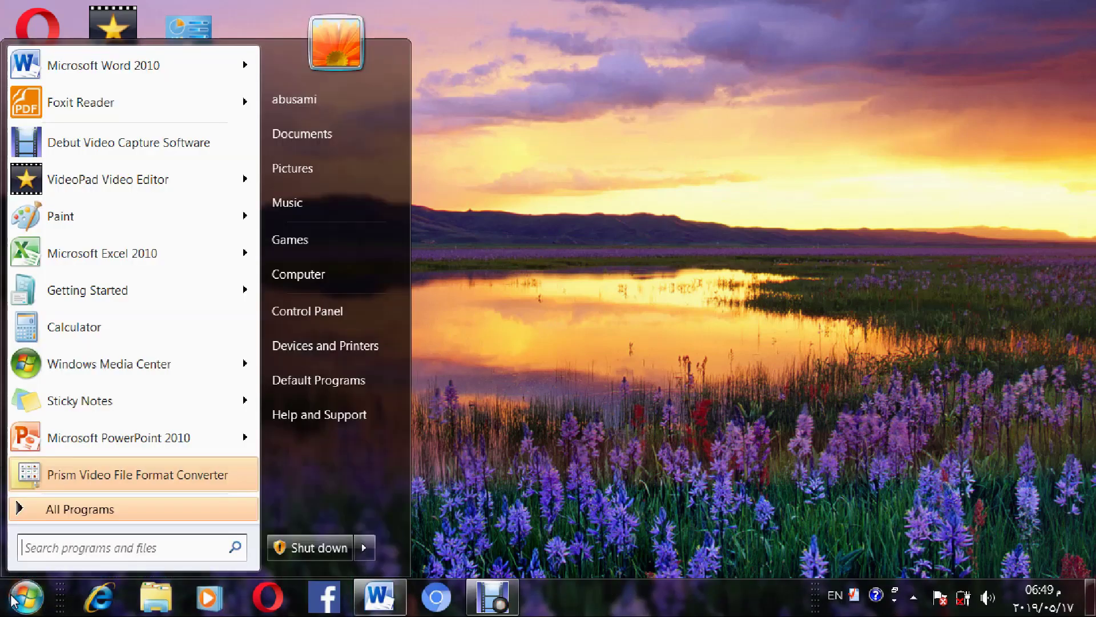
text(weka)
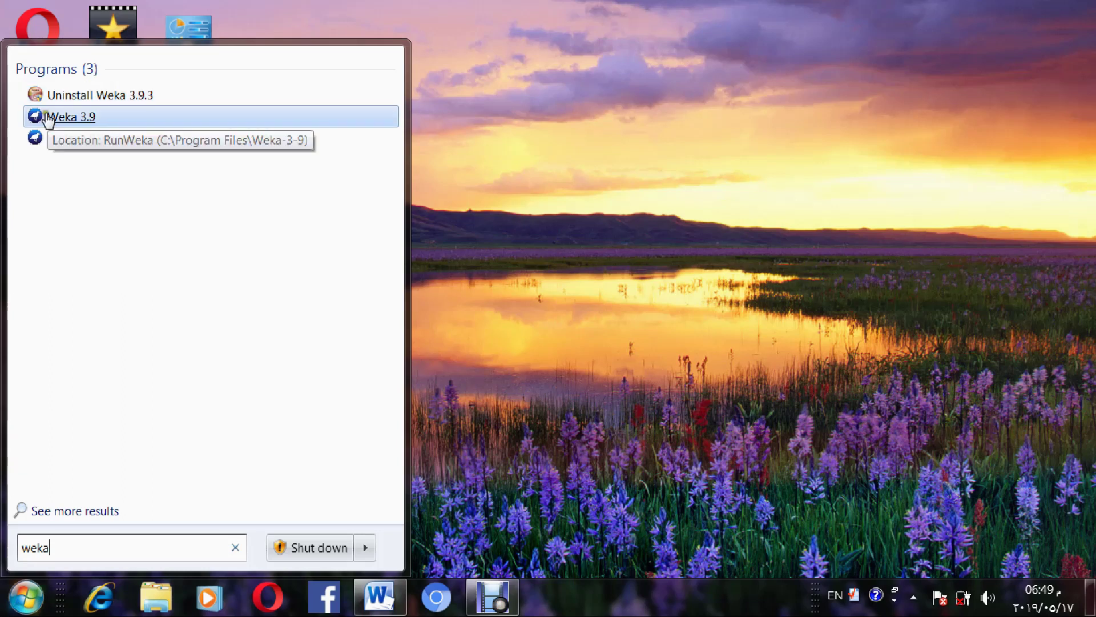
click(47, 118)
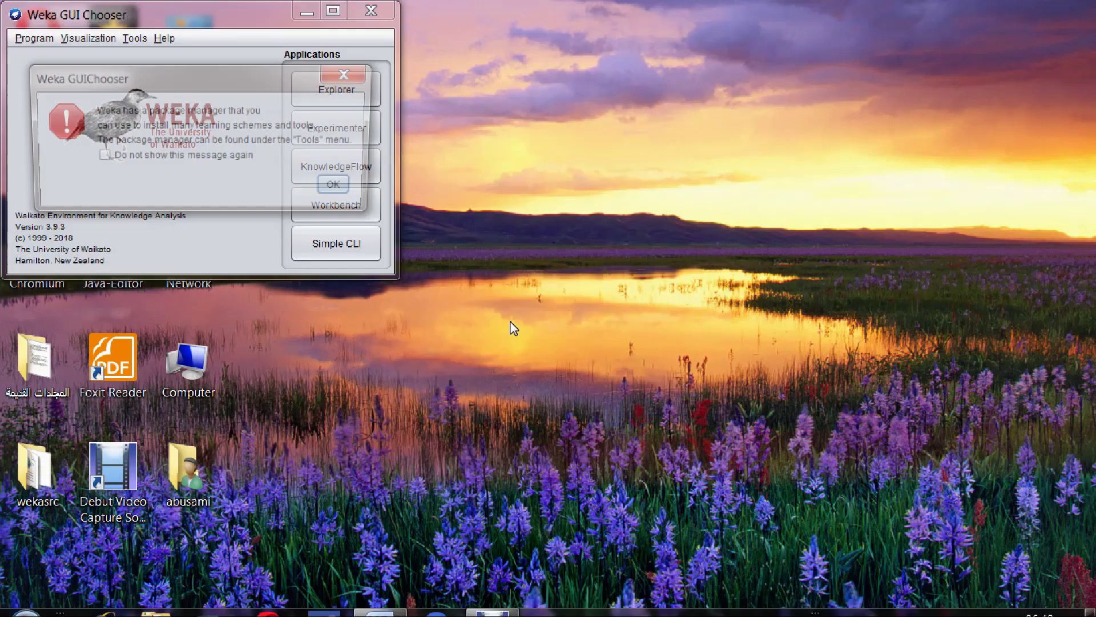
click(341, 188)
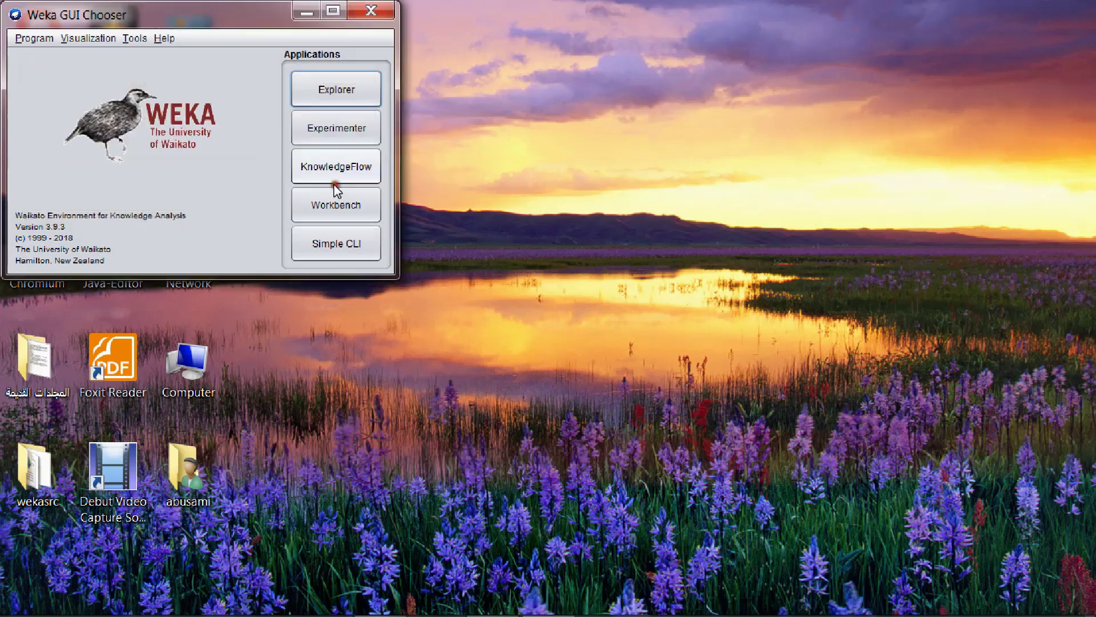
click(336, 90)
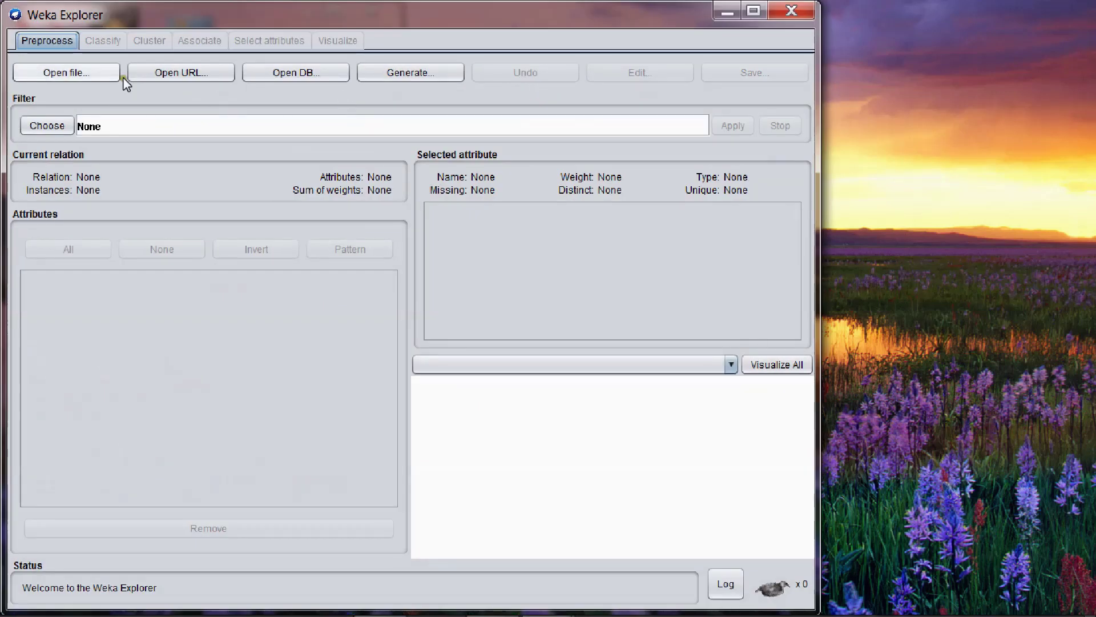
click(67, 72)
click(239, 323)
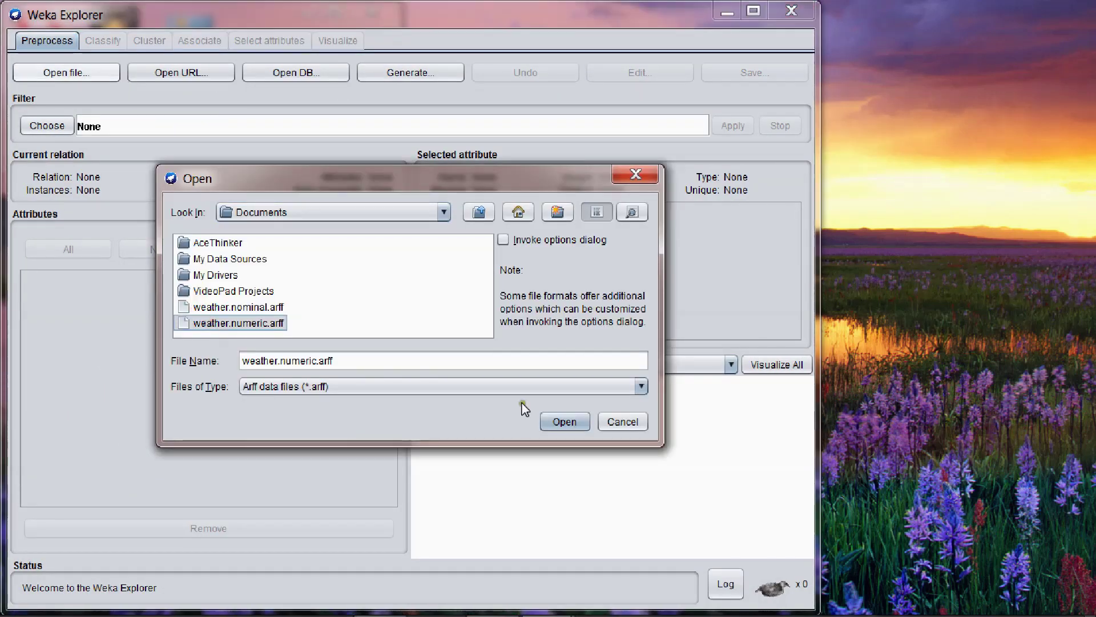
click(564, 421)
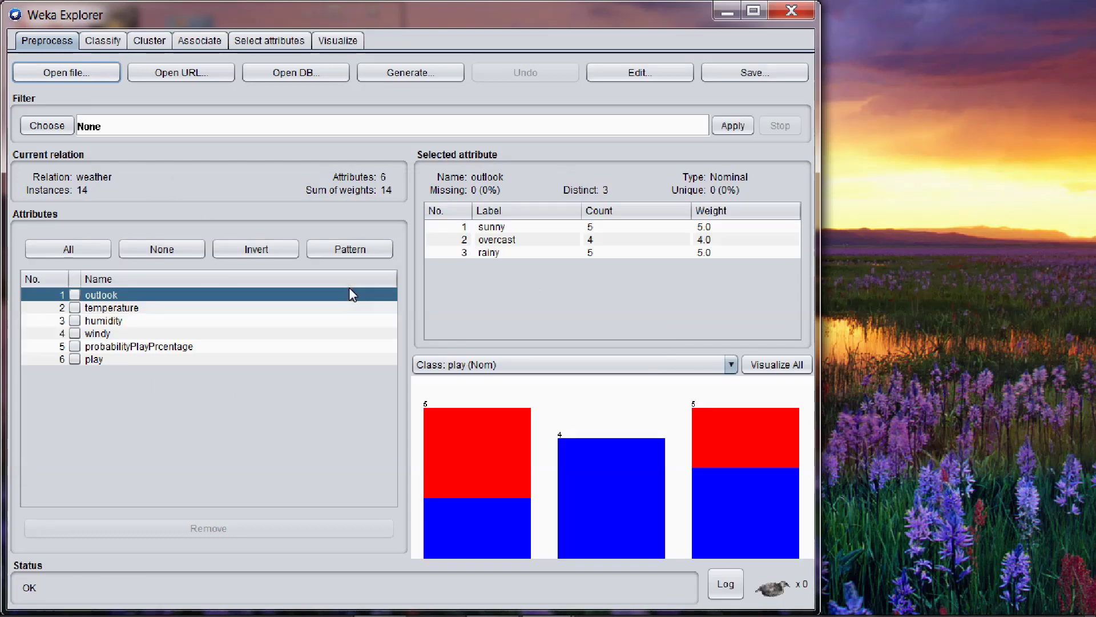
click(639, 73)
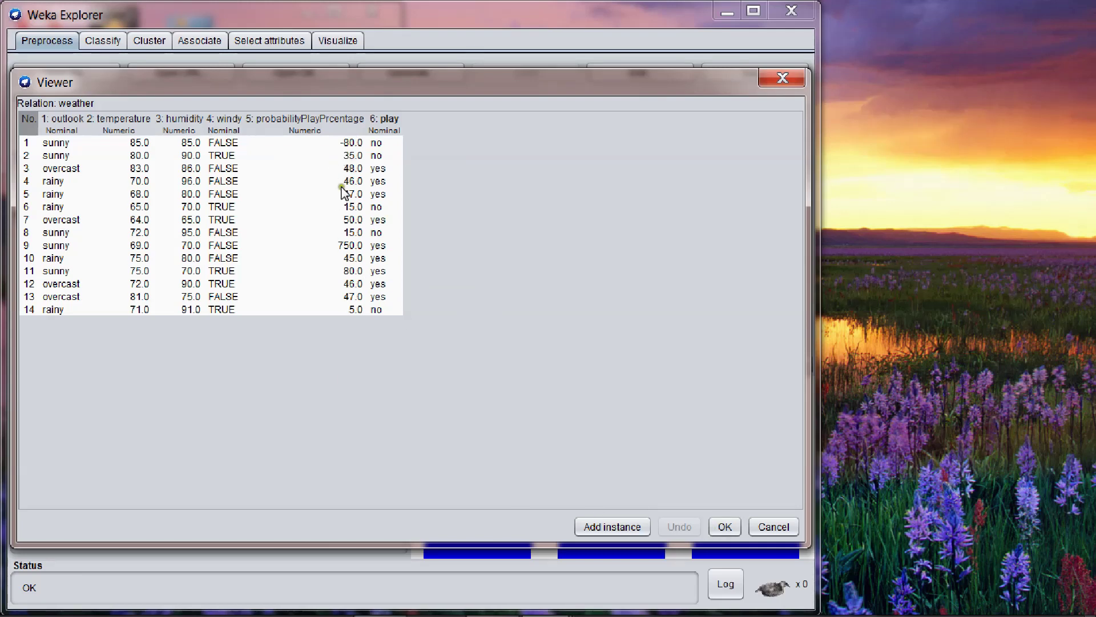
click(352, 309)
click(604, 334)
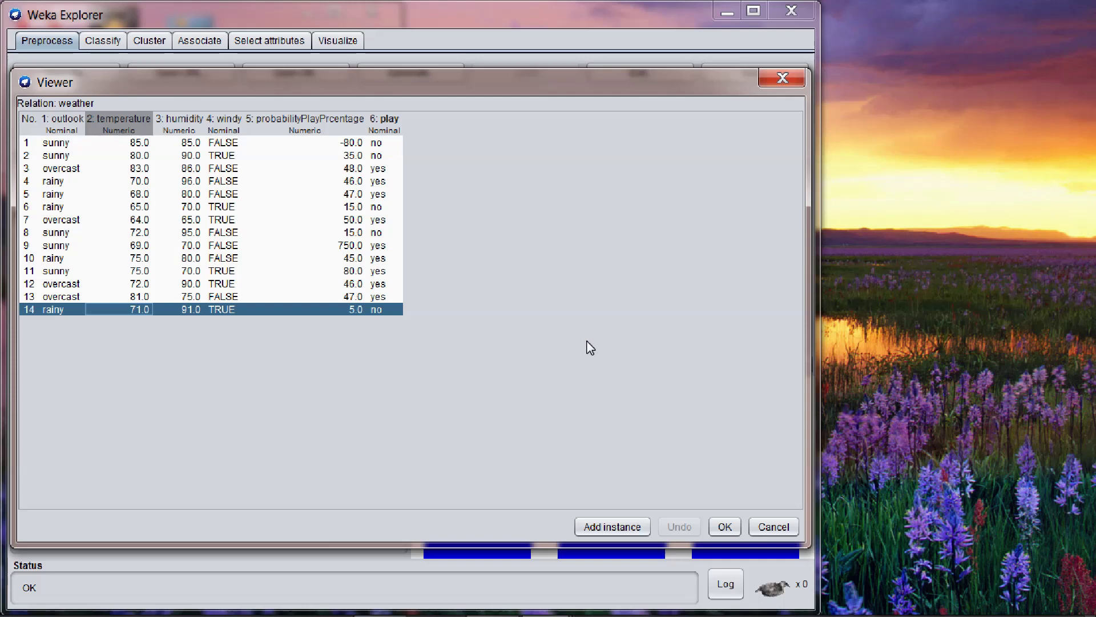
click(385, 604)
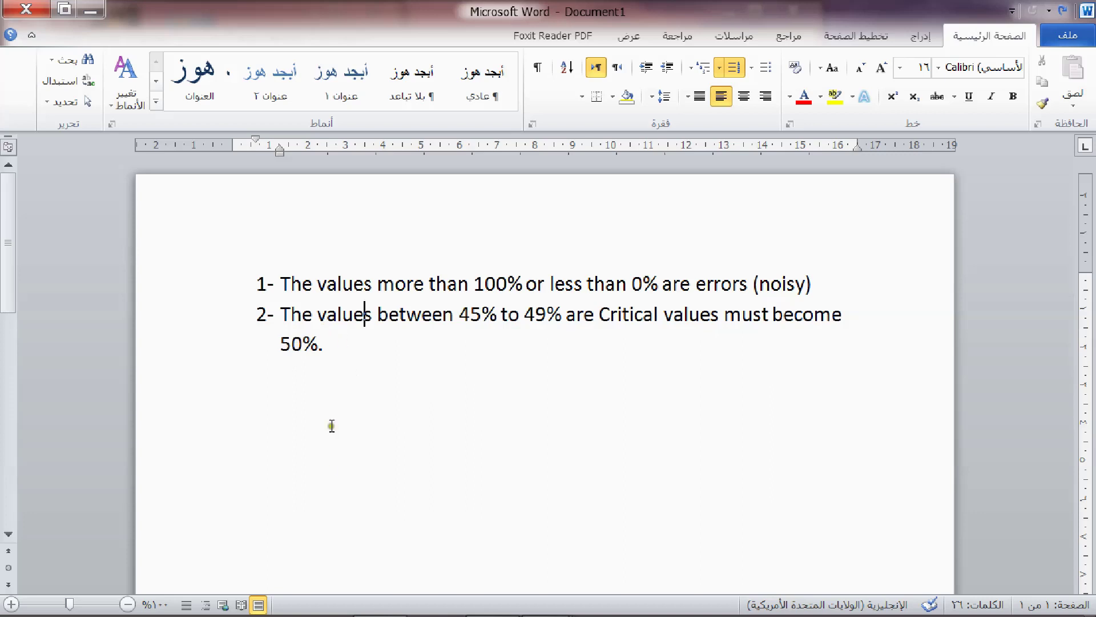
click(101, 19)
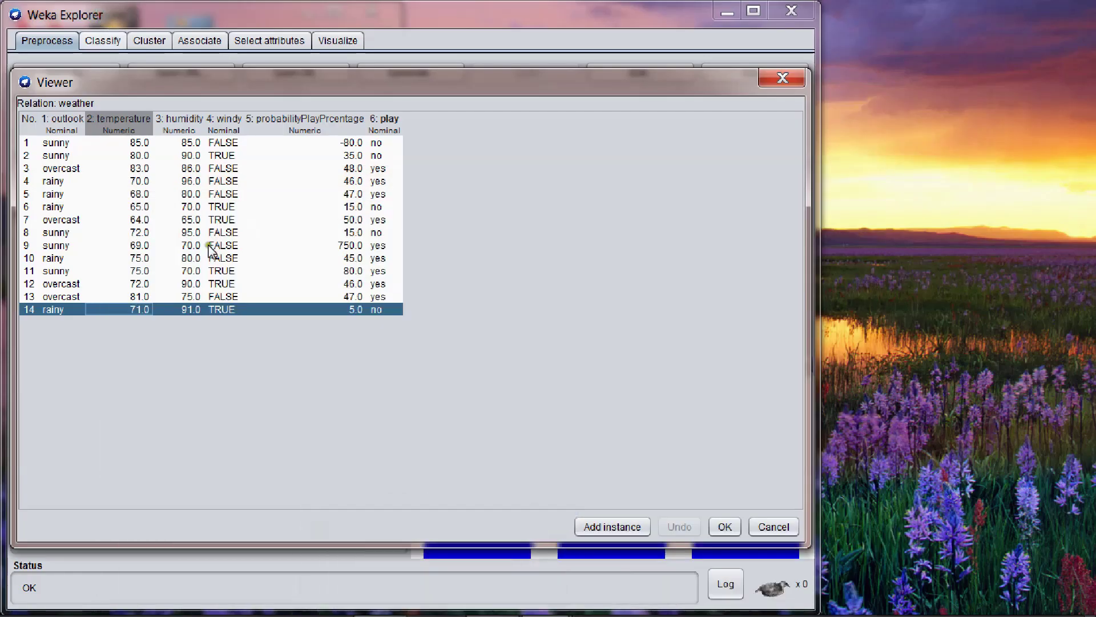
click(784, 79)
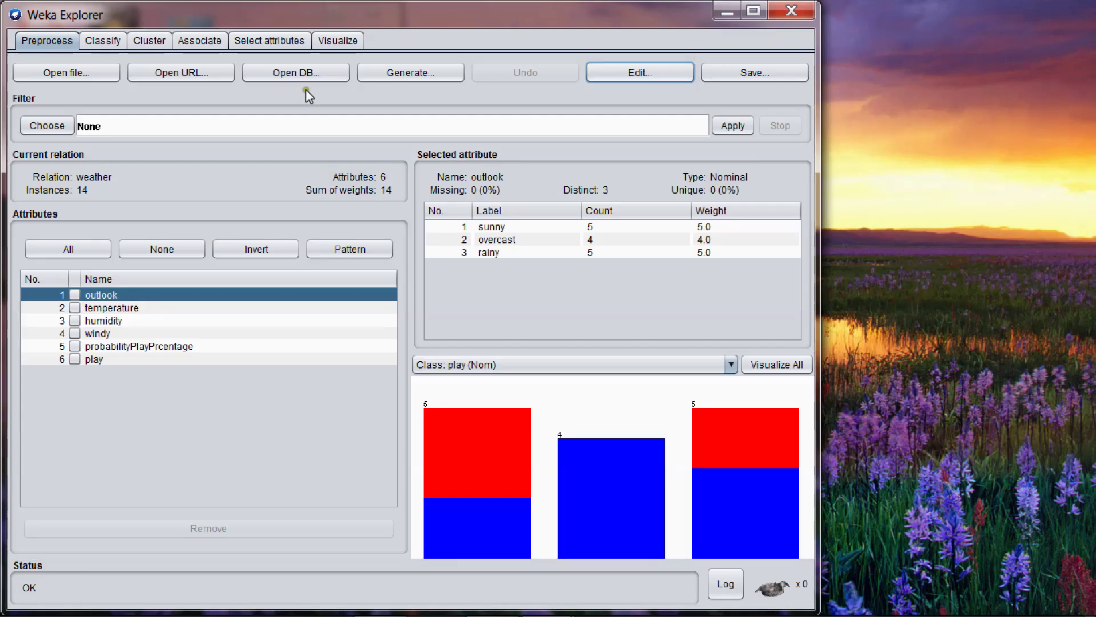
- Browse the filter list to filters > unsupervised > attribute to reach NumericCleaner
click(65, 126)
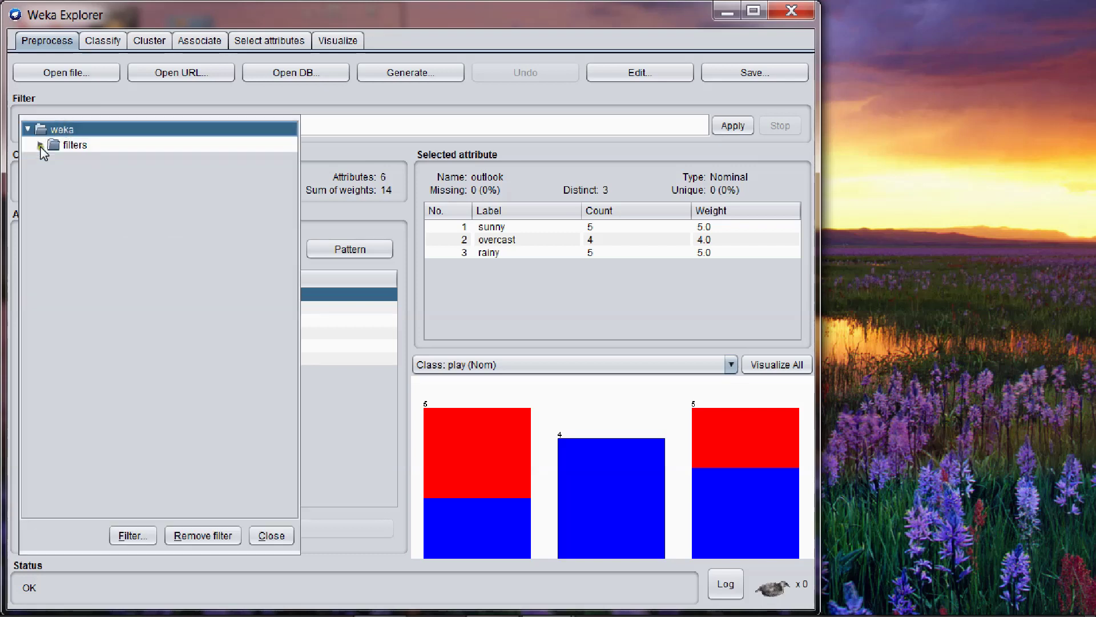
click(41, 146)
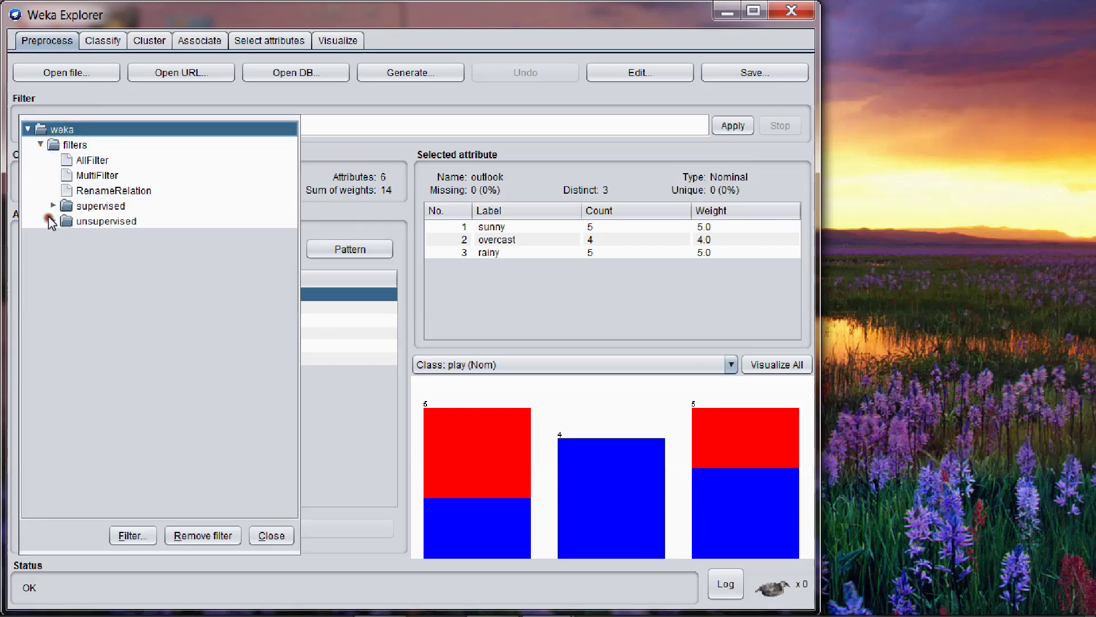
click(51, 221)
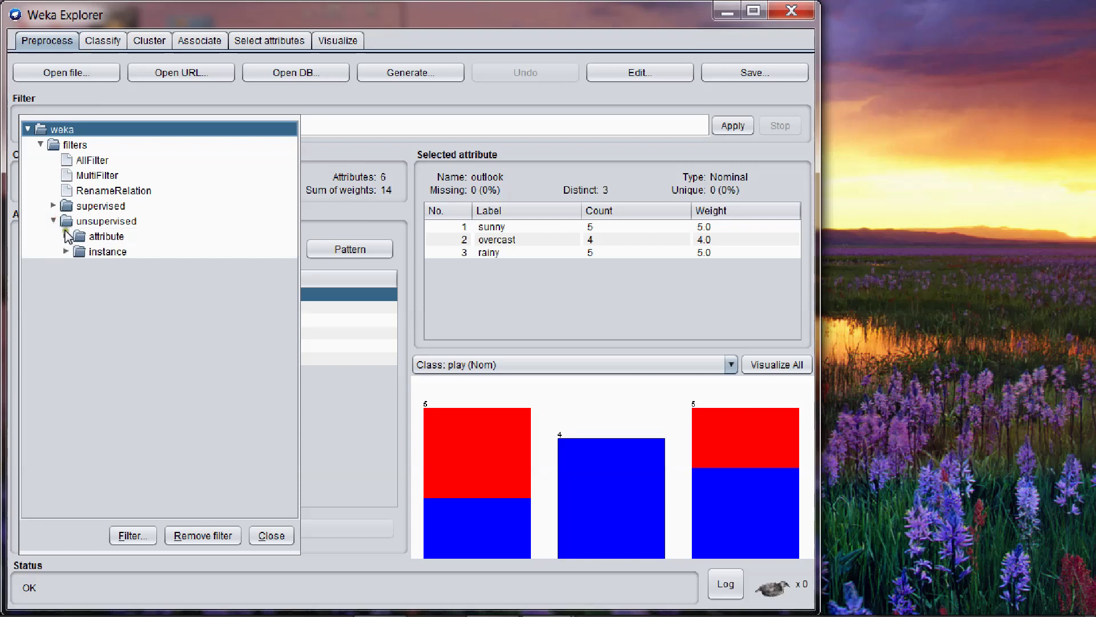
click(67, 236)
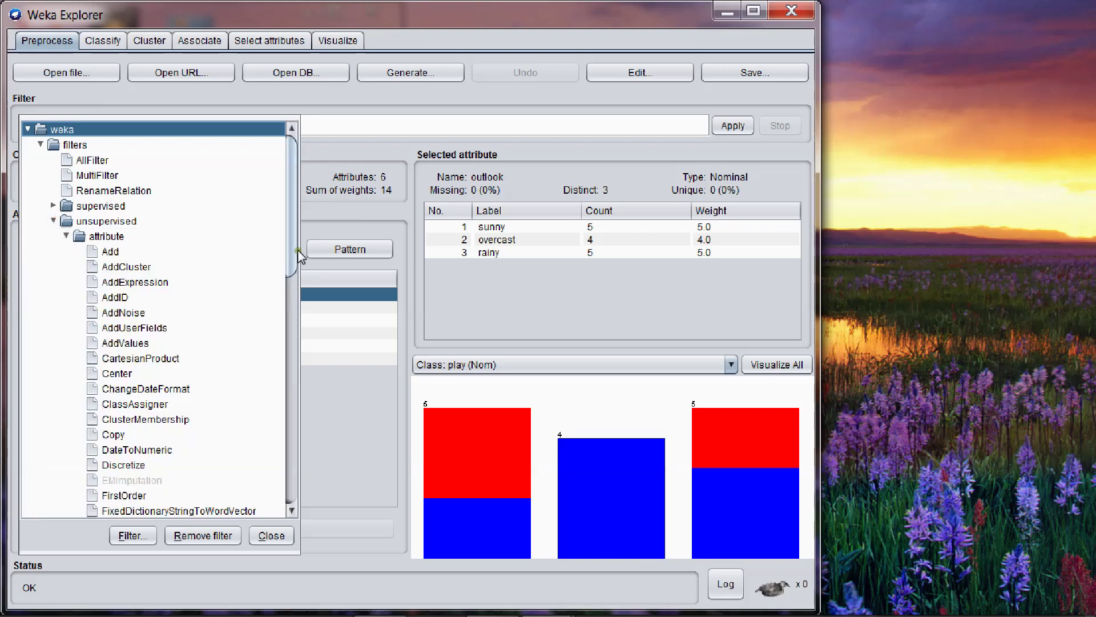
mouse_move(292, 257)
mouse_down()
mouse_move(283, 493)
mouse_move(292, 394)
mouse_up()
scroll(291, 395, up, 2)
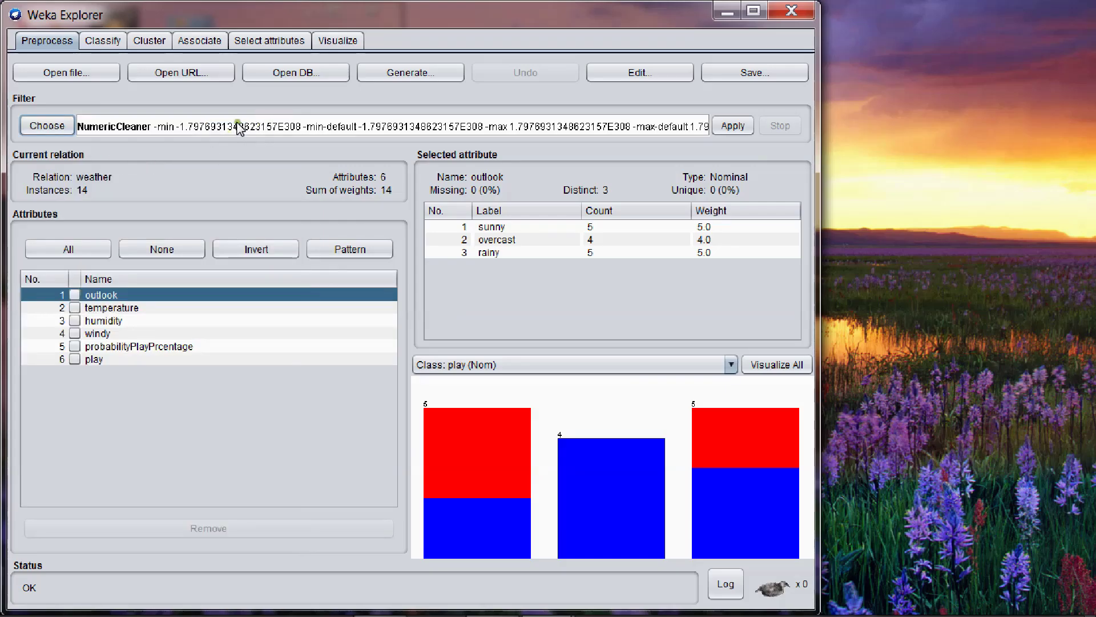
- Open the NumericCleaner settings and check the cleaning rules in the Word notes
click(275, 127)
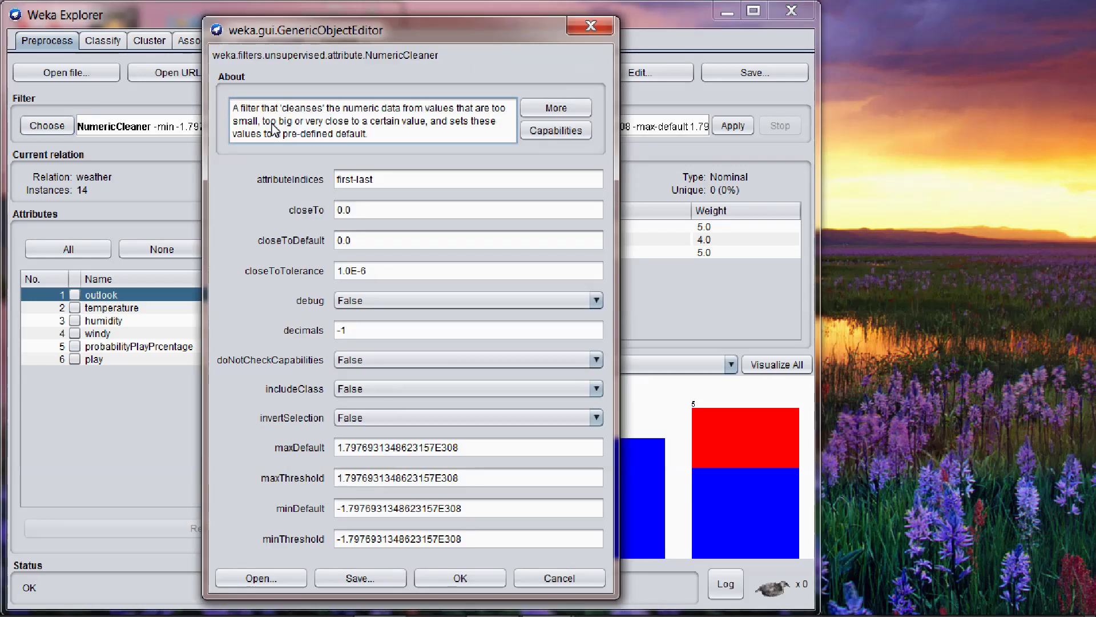
mouse_move(328, 14)
mouse_down()
mouse_move(322, 49)
mouse_move(304, 67)
mouse_up()
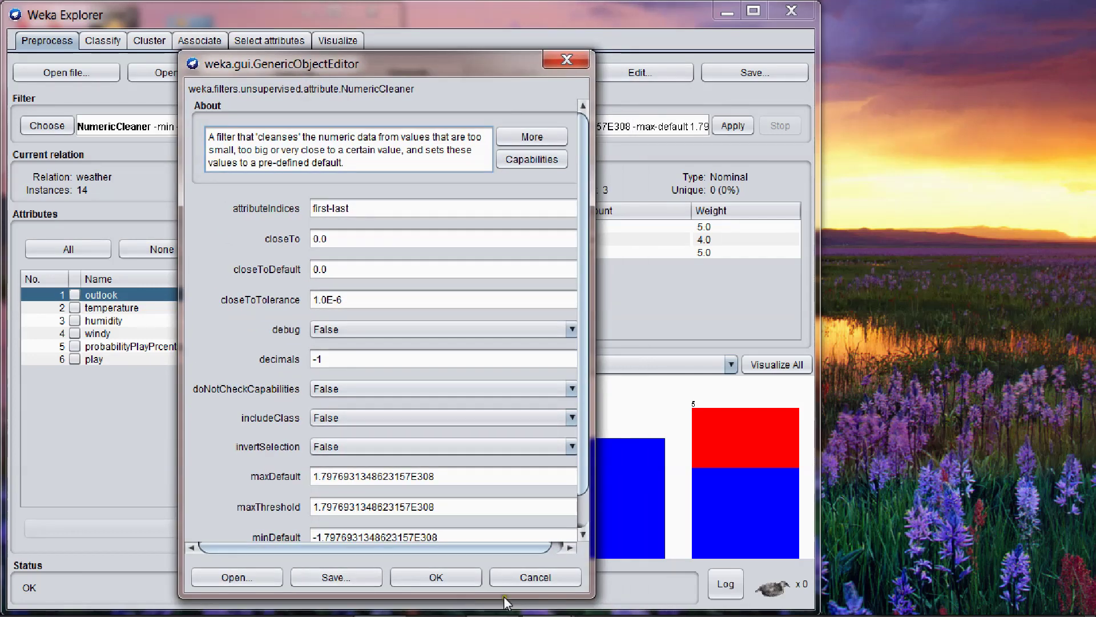
click(376, 607)
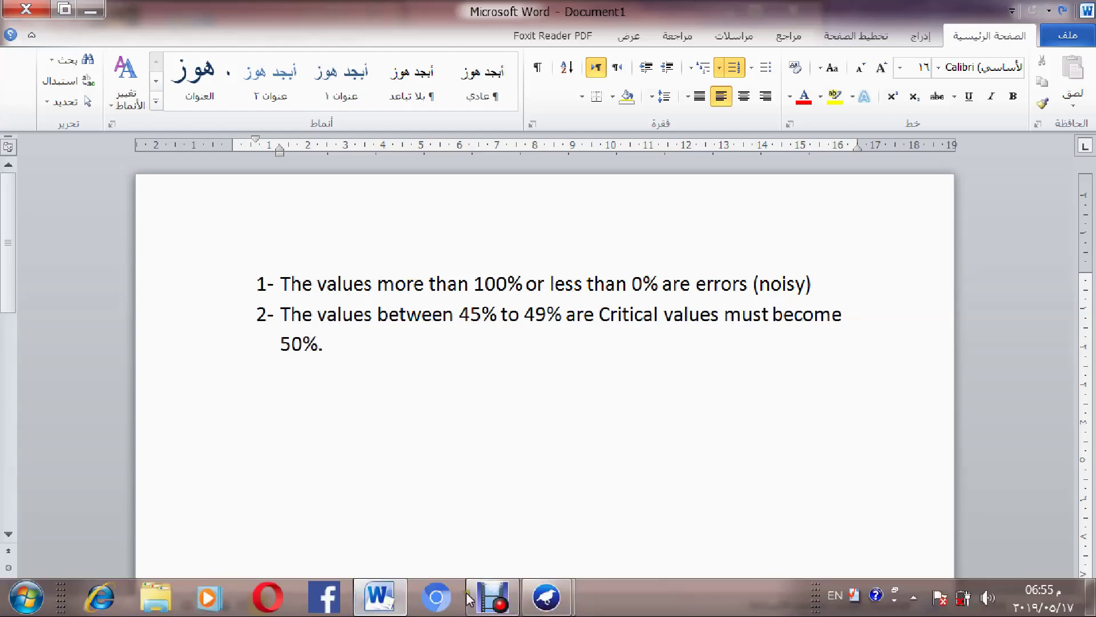
click(548, 598)
mouse_move(549, 597)
click(603, 521)
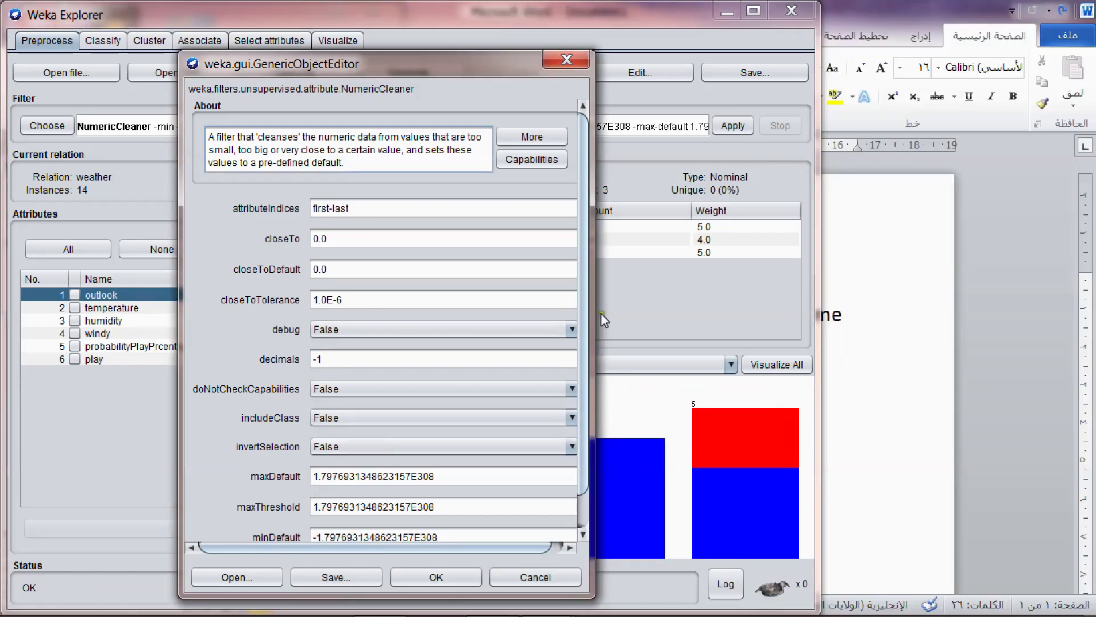
drag(584, 348, 584, 386)
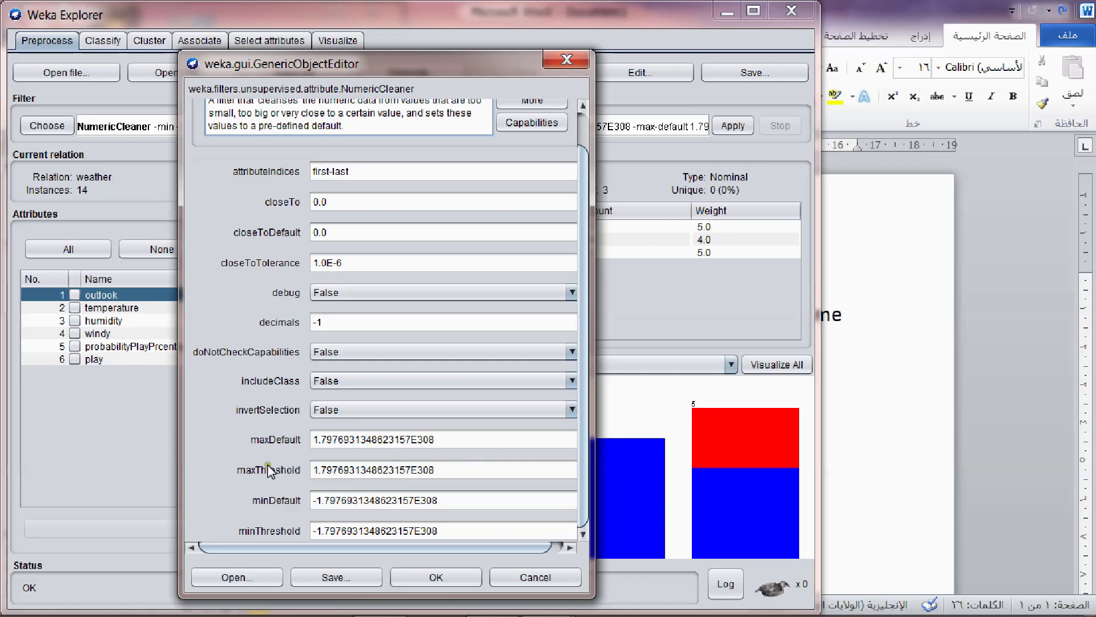
- Set maxThreshold and maxDefault to 100, and minThreshold and minDefault to 0
drag(450, 470, 310, 469)
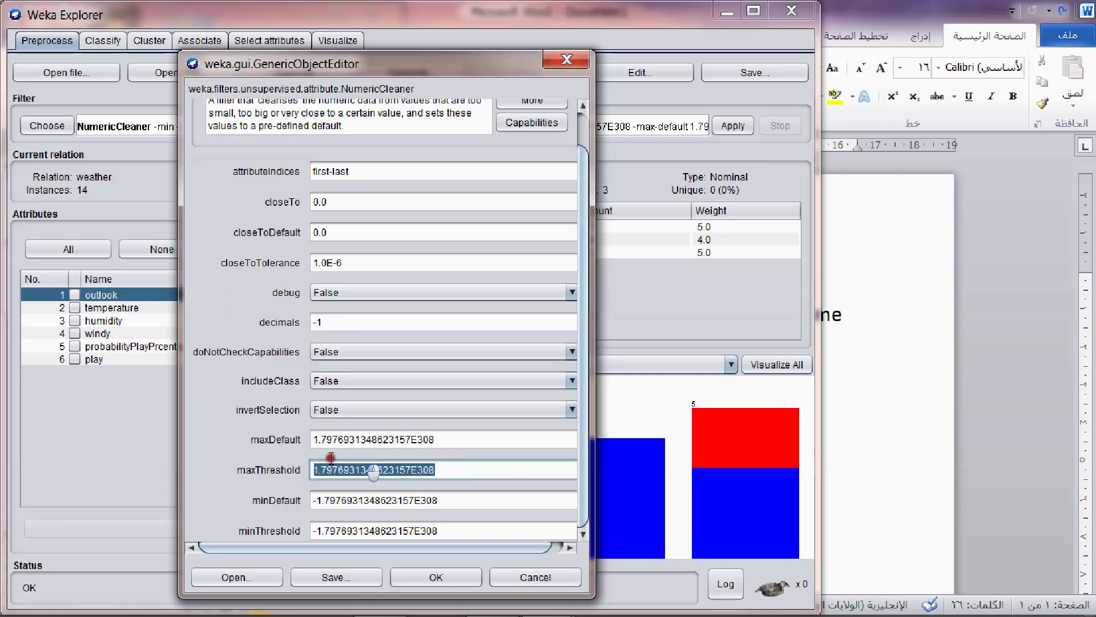
text(1)
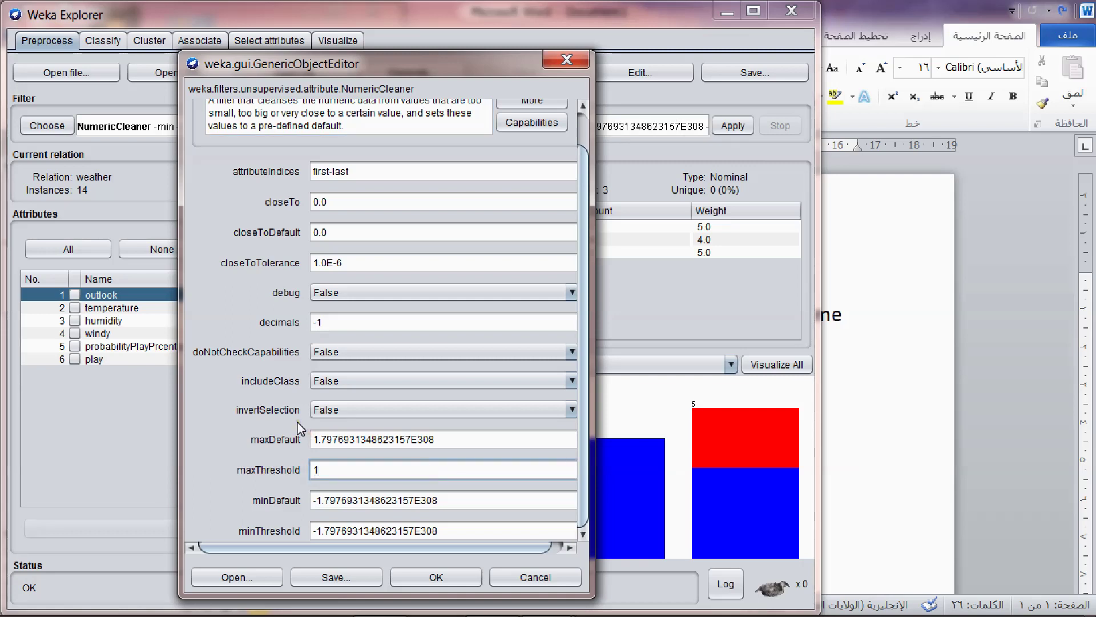
text(00)
drag(441, 530, 297, 535)
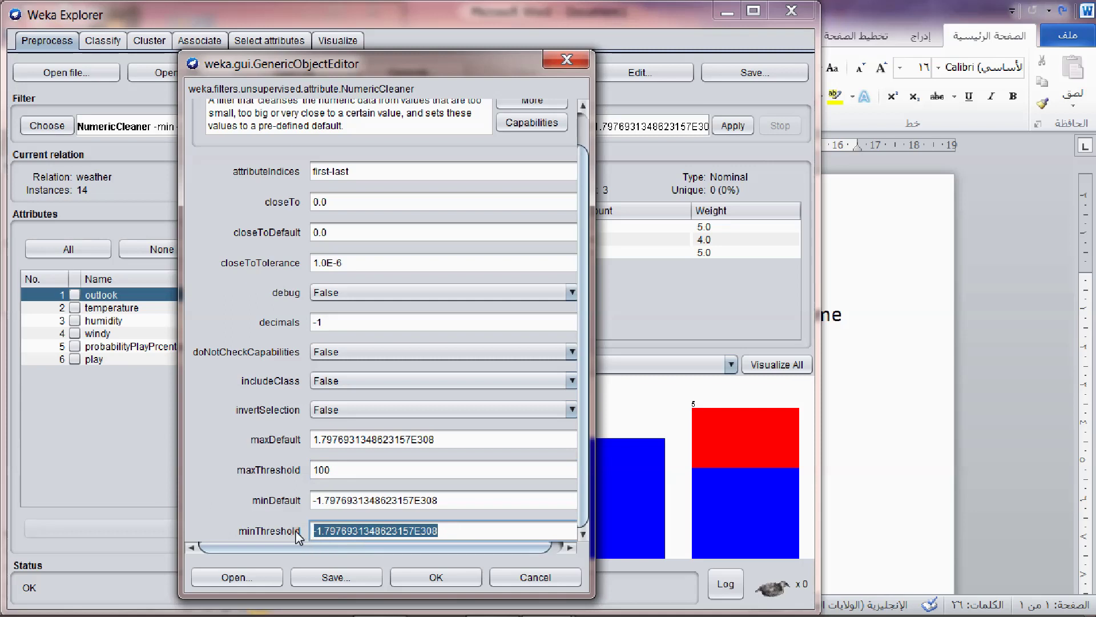
text(0)
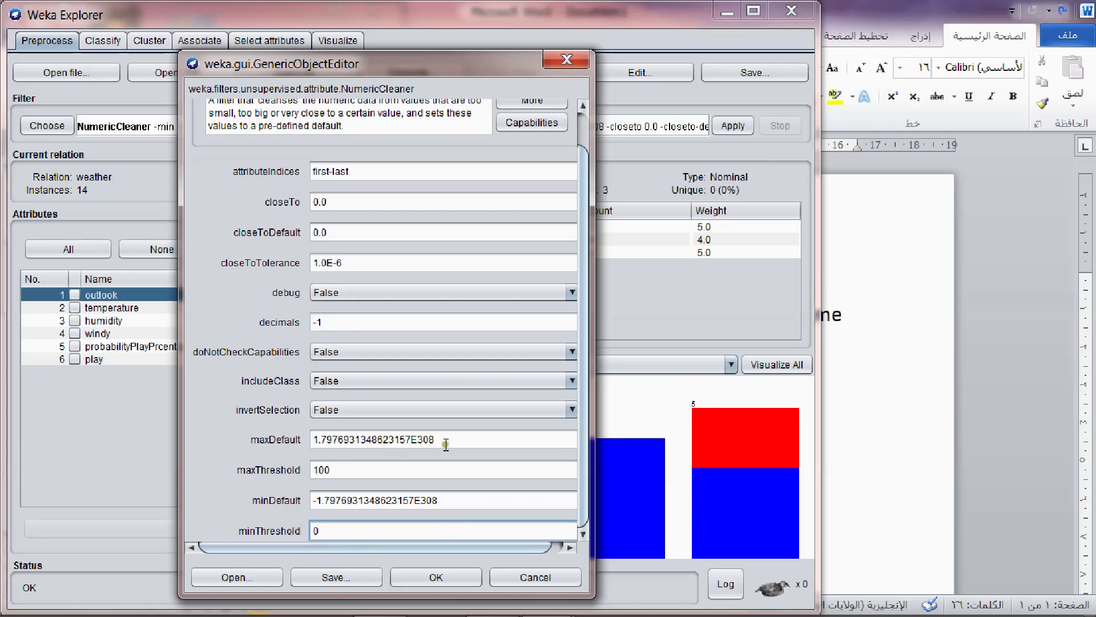
mouse_move(444, 440)
drag(463, 439, 425, 439)
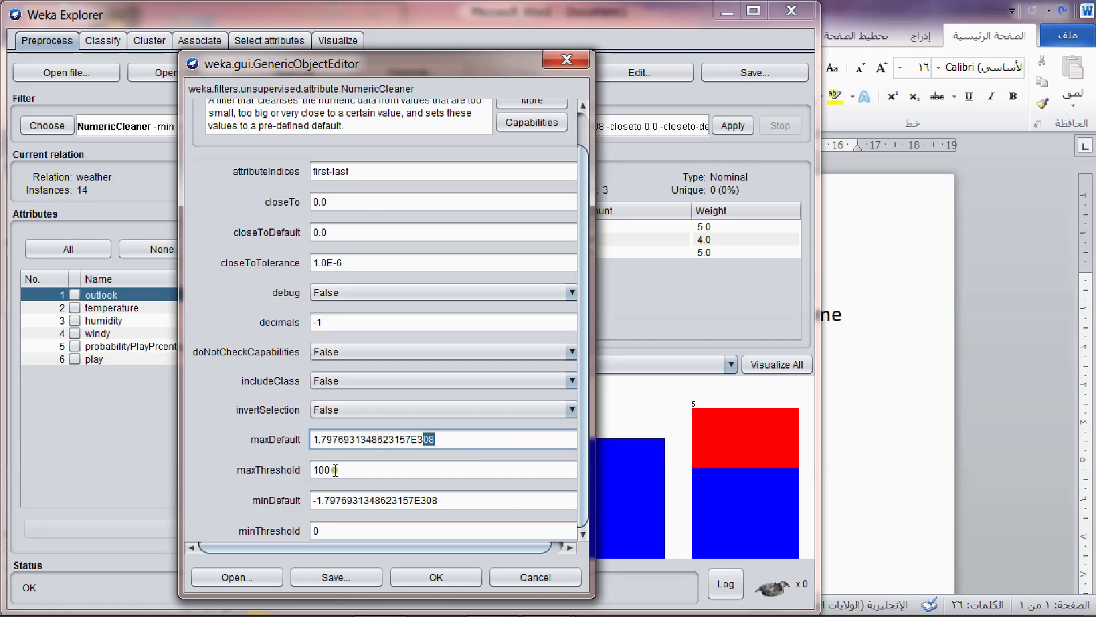
double_click(459, 439)
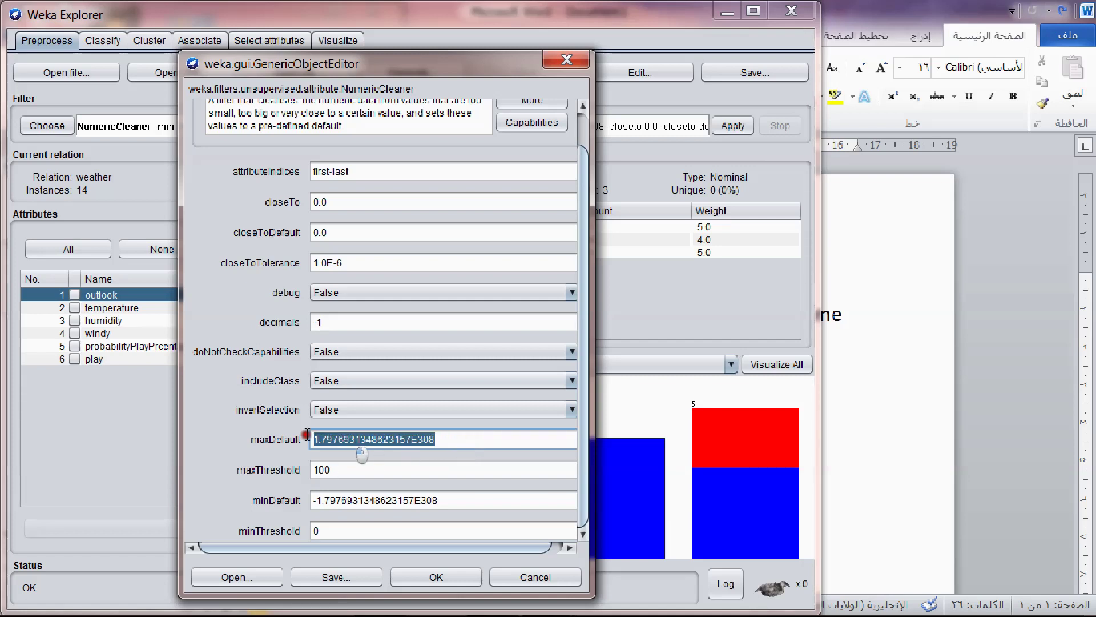
text(100)
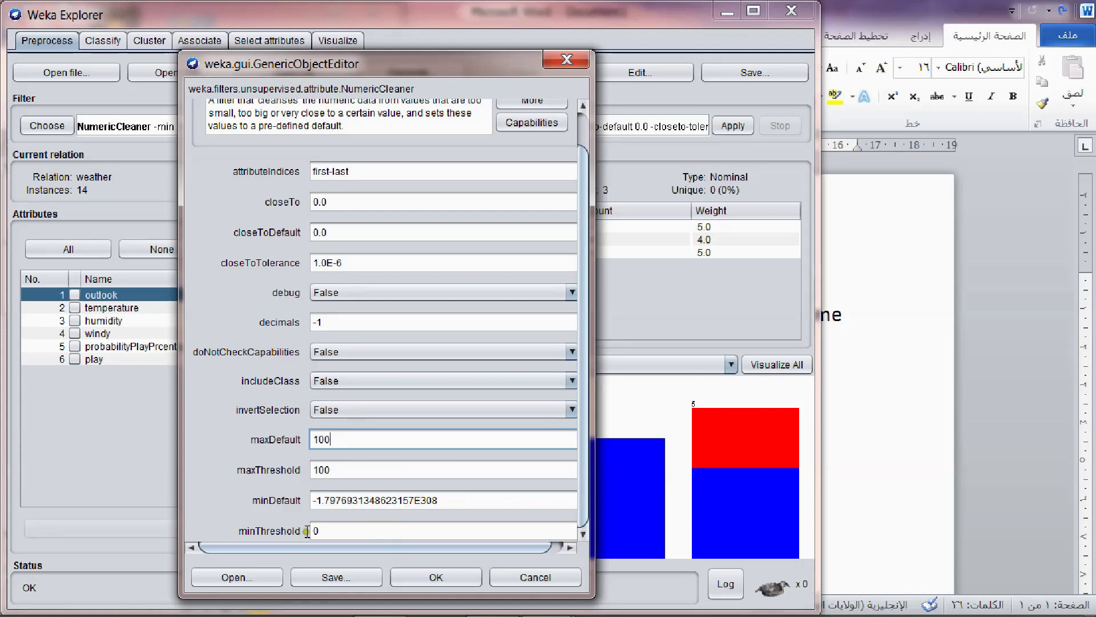
drag(445, 498, 292, 505)
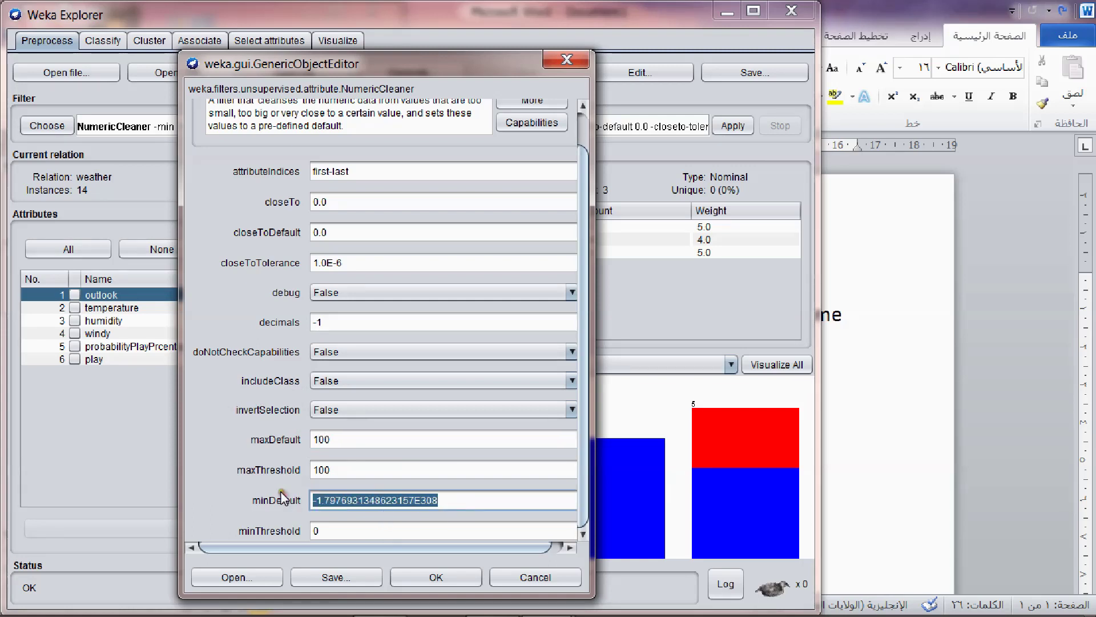
text(0)
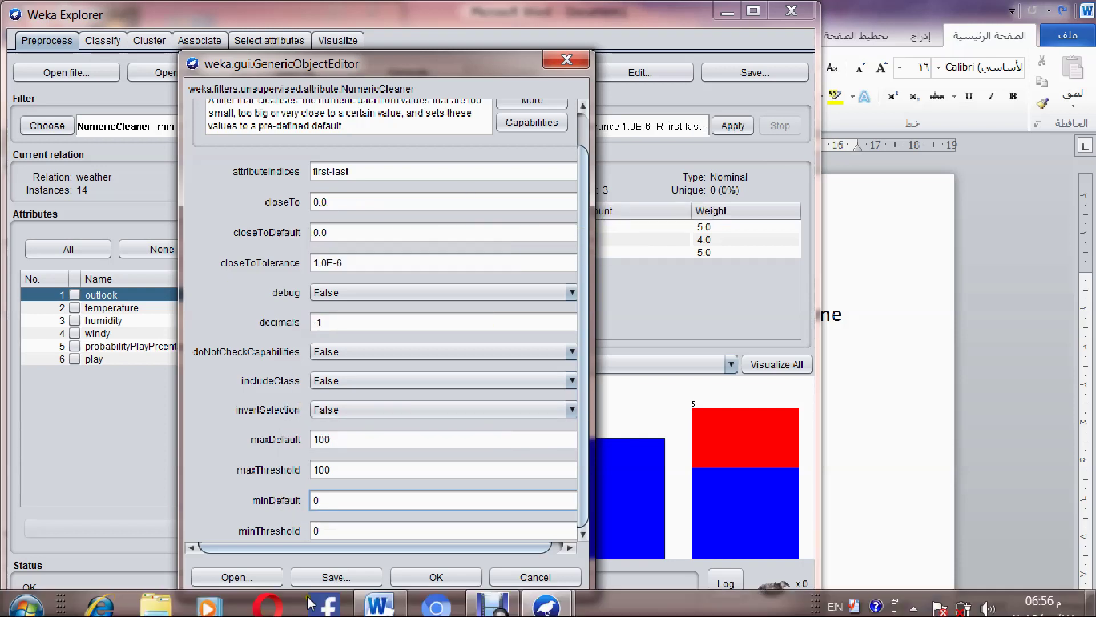
click(379, 597)
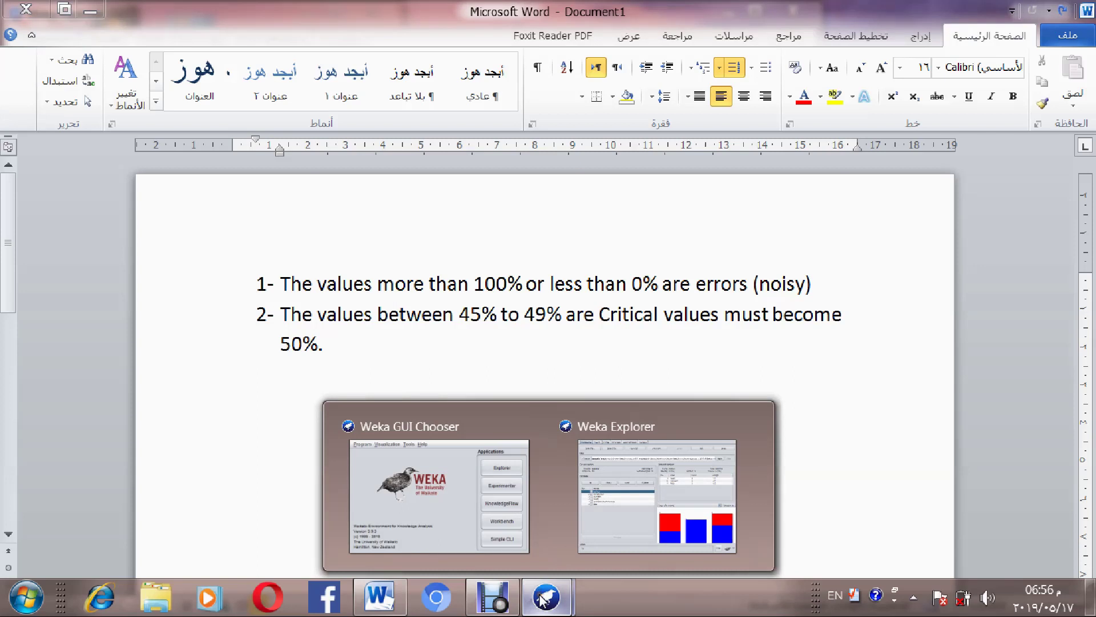
click(656, 492)
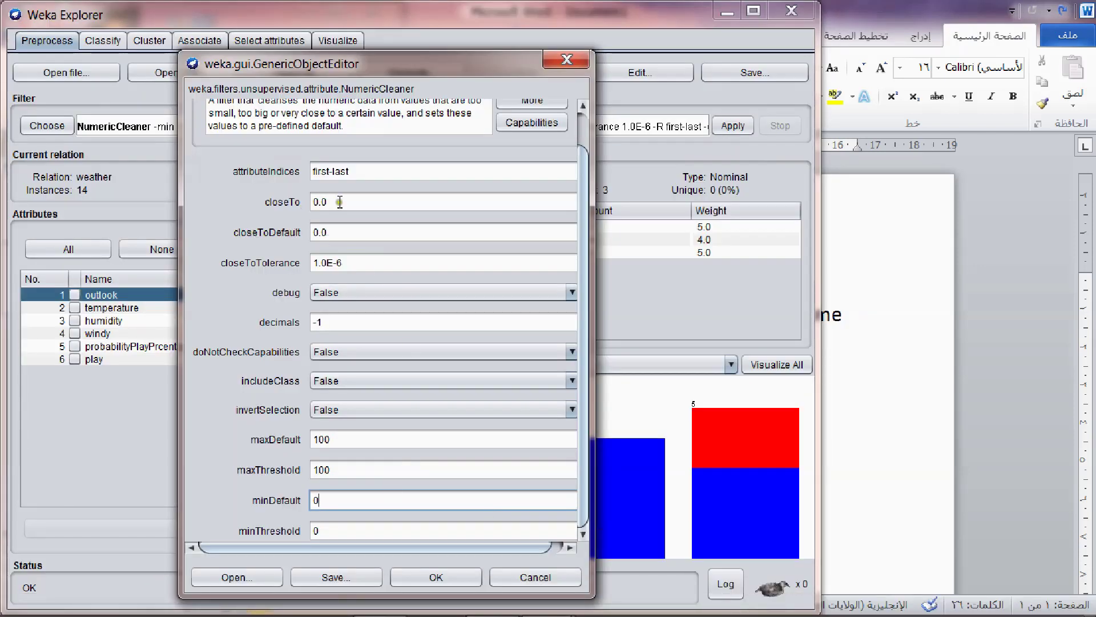
- Set closeTo to 47, closeToDefault to 50 and closeToTolerance to 3
drag(339, 201, 284, 203)
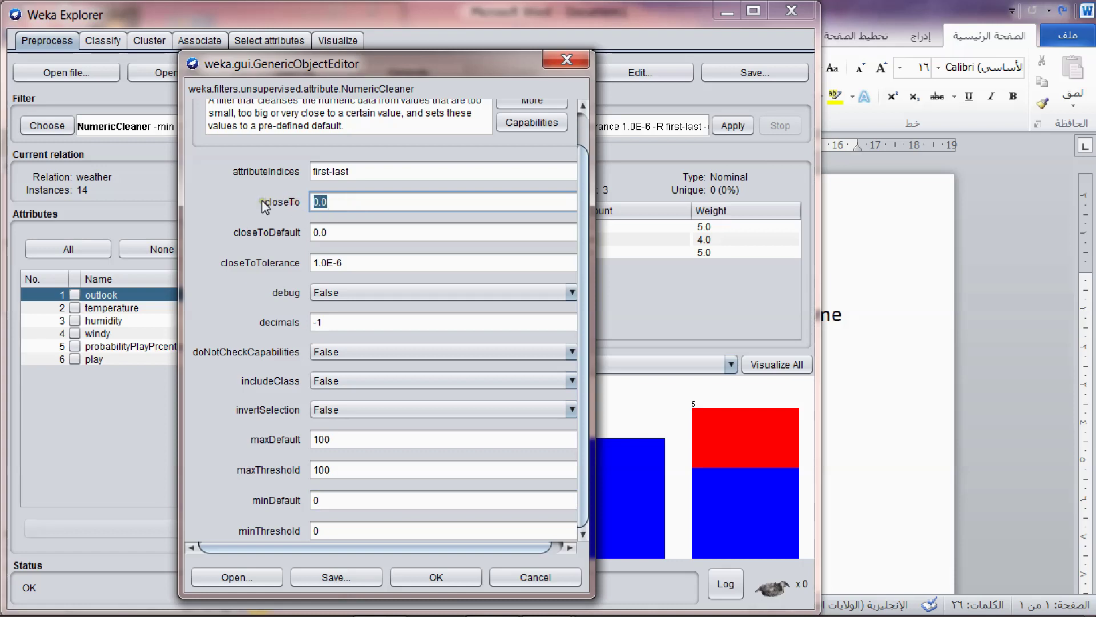
text(47)
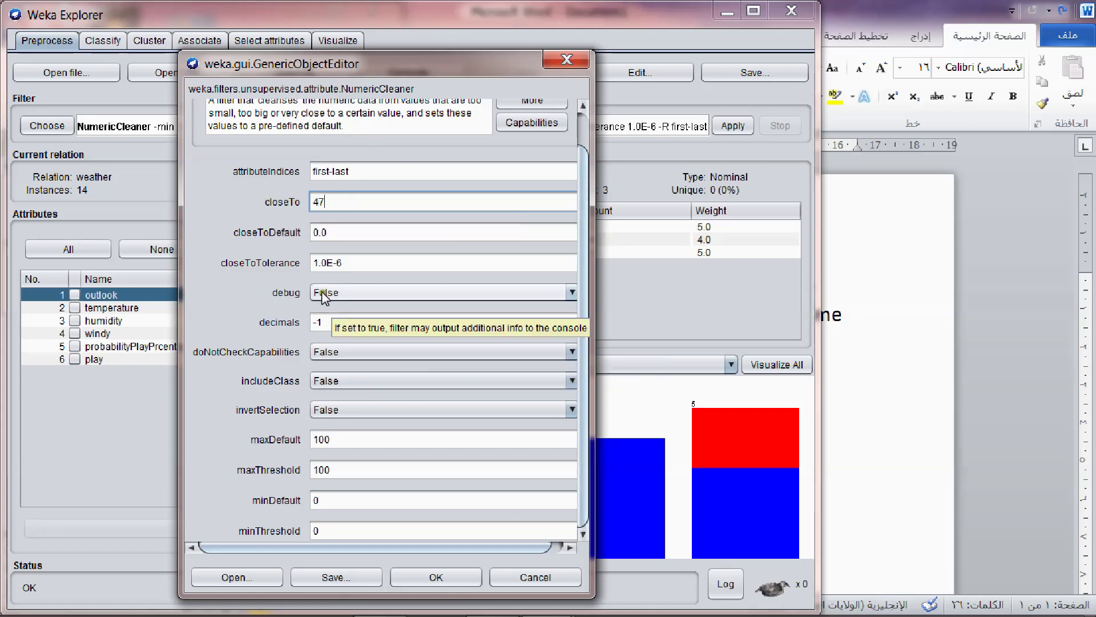
drag(343, 232, 296, 233)
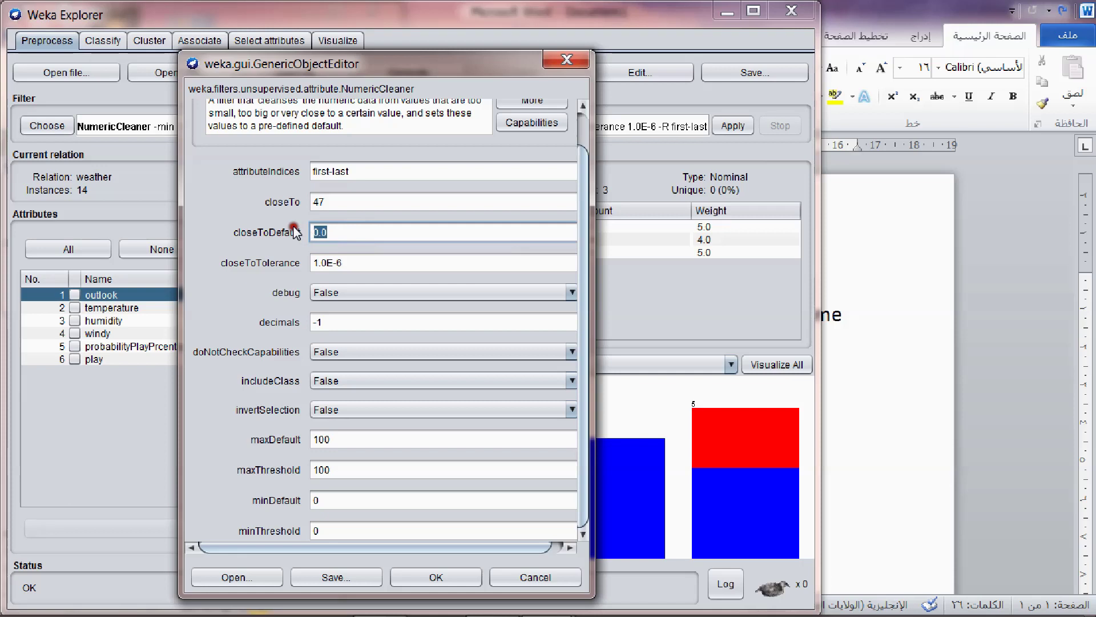
text(50)
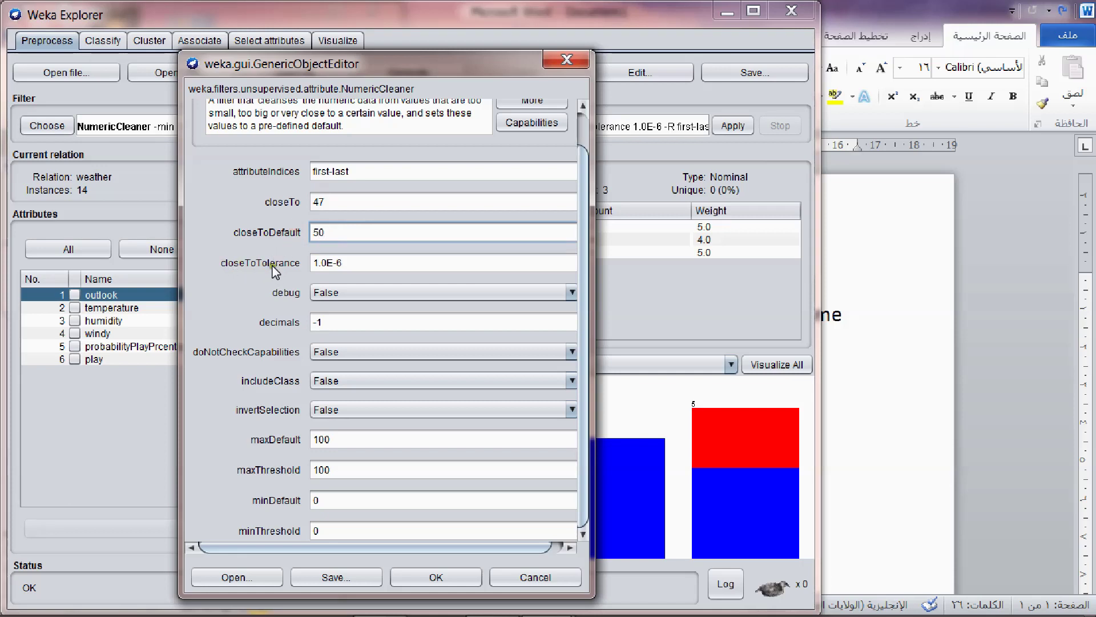
click(350, 263)
double_click(350, 262)
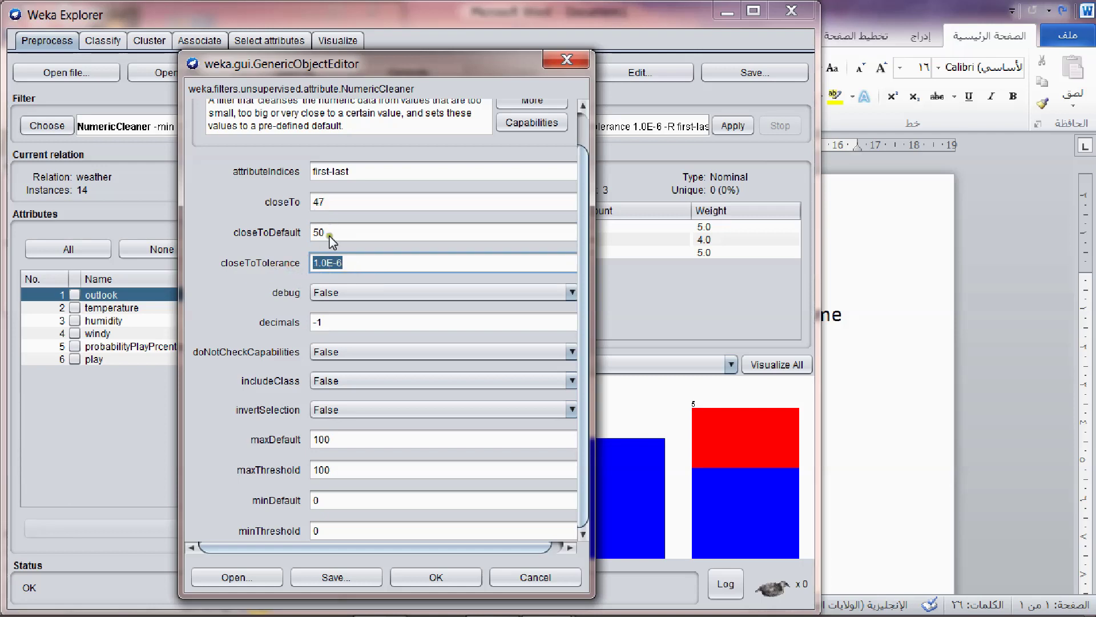
text(3)
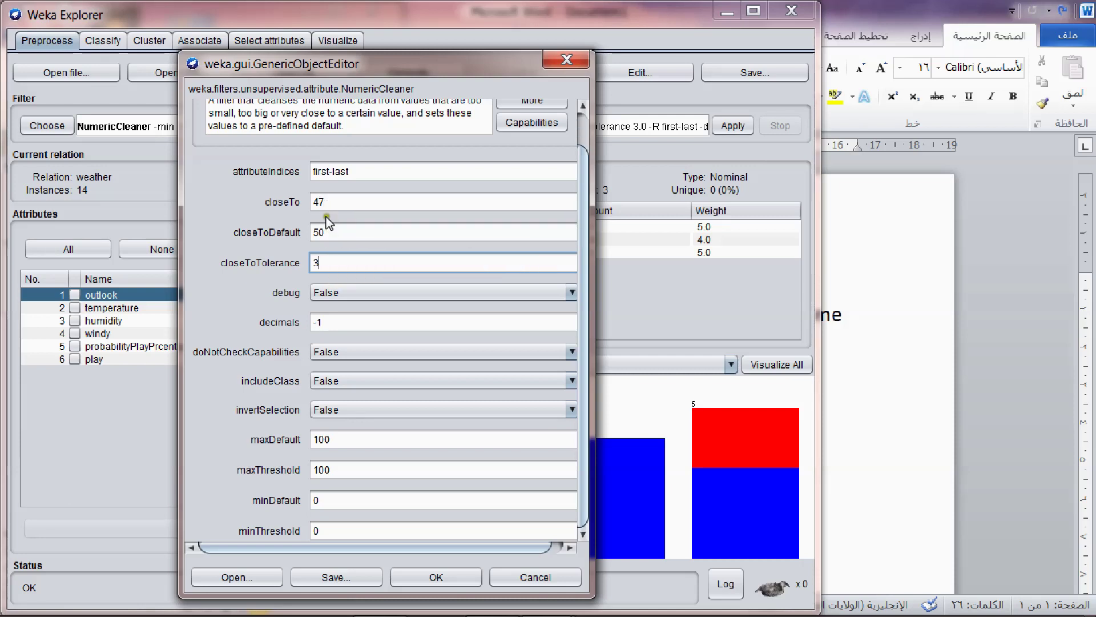
drag(334, 232, 310, 232)
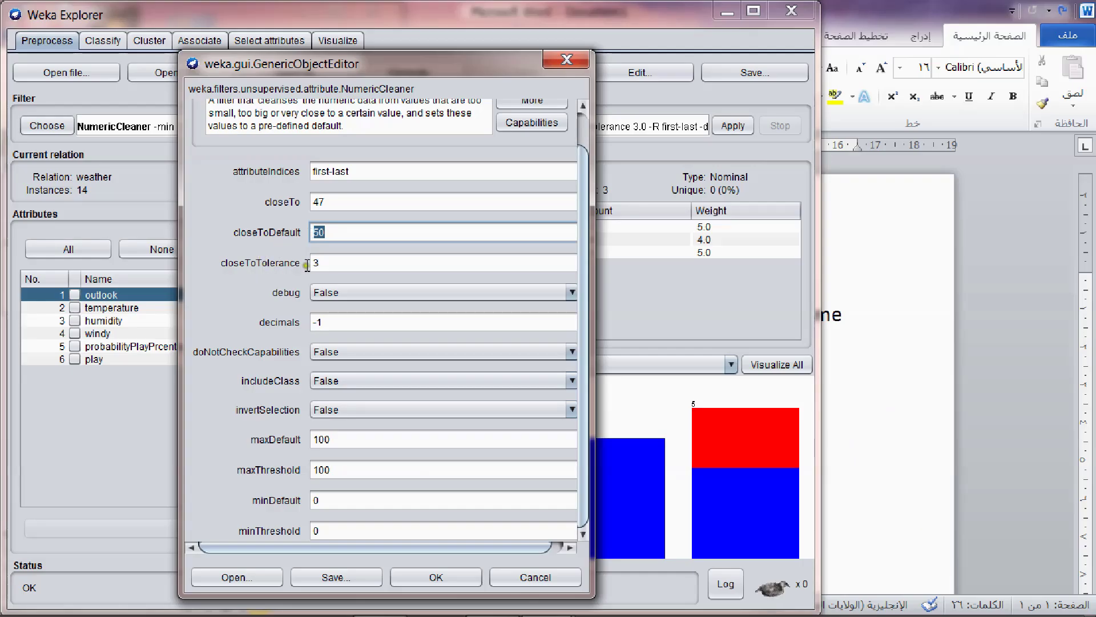
mouse_move(319, 262)
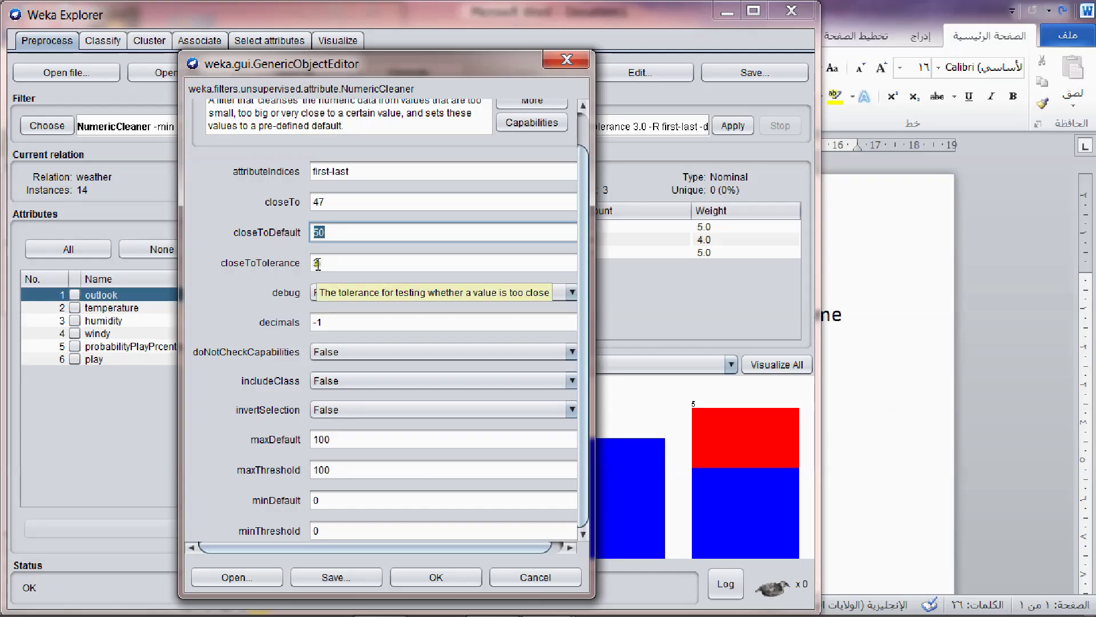
drag(319, 262, 302, 264)
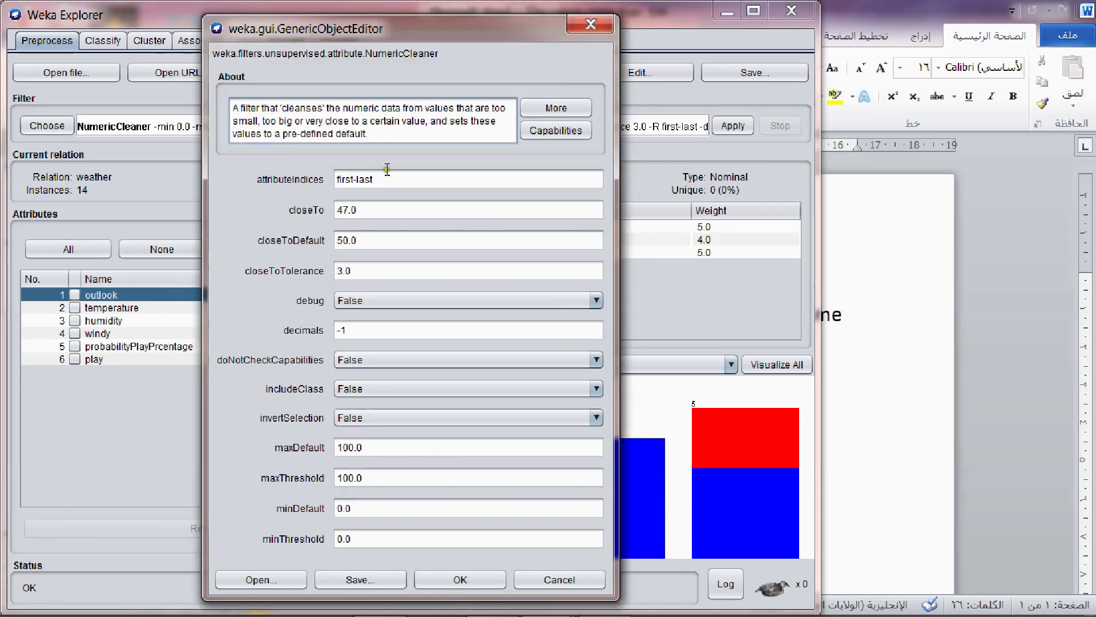
- Select the attributeIndices value 'first-last' so it can be replaced with 5
drag(394, 178, 326, 180)
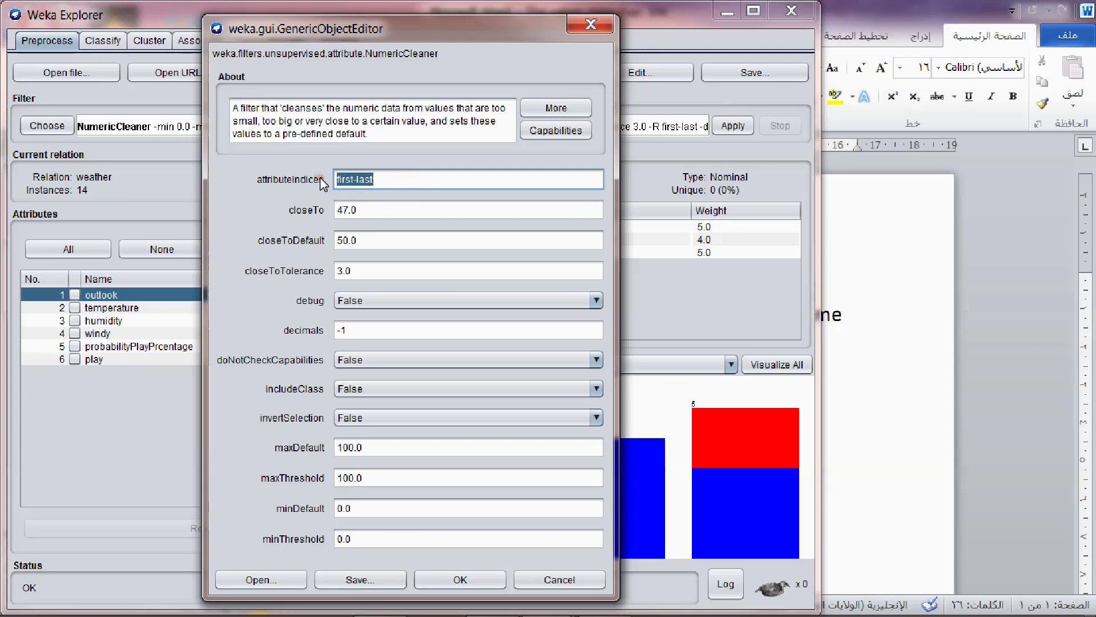
text(5)
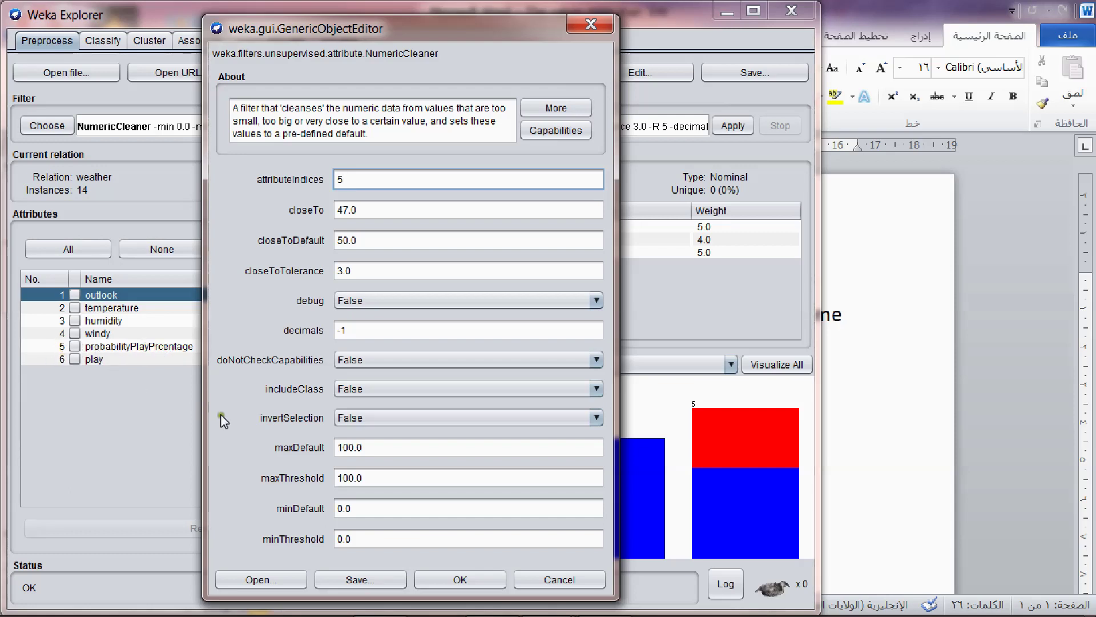
- Confirm the NumericCleaner settings, review the data, and apply the filter
click(460, 580)
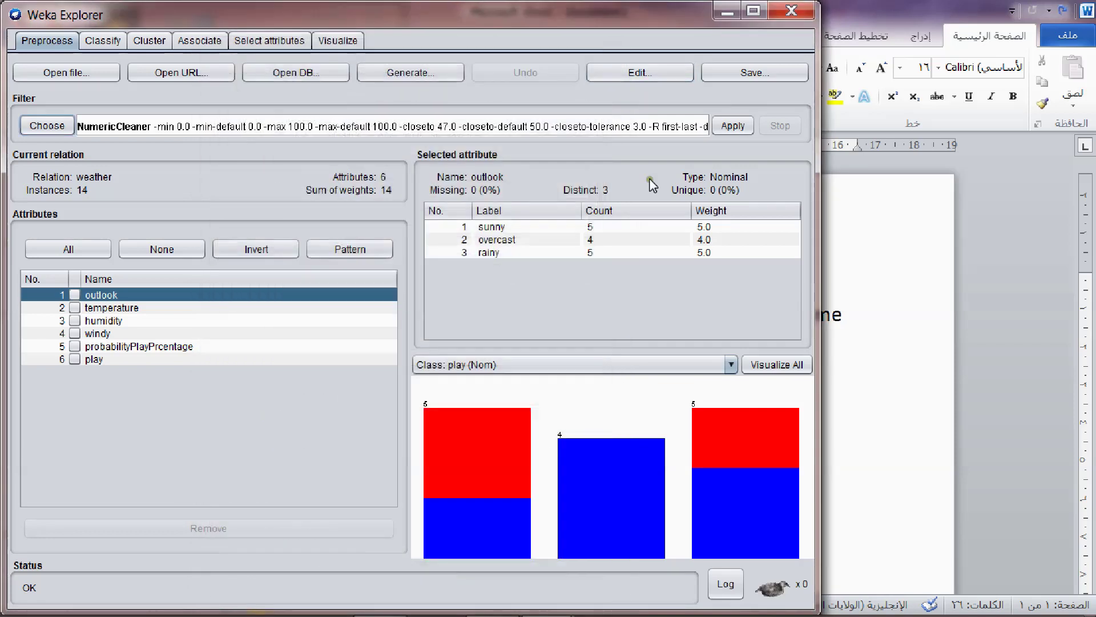
click(634, 72)
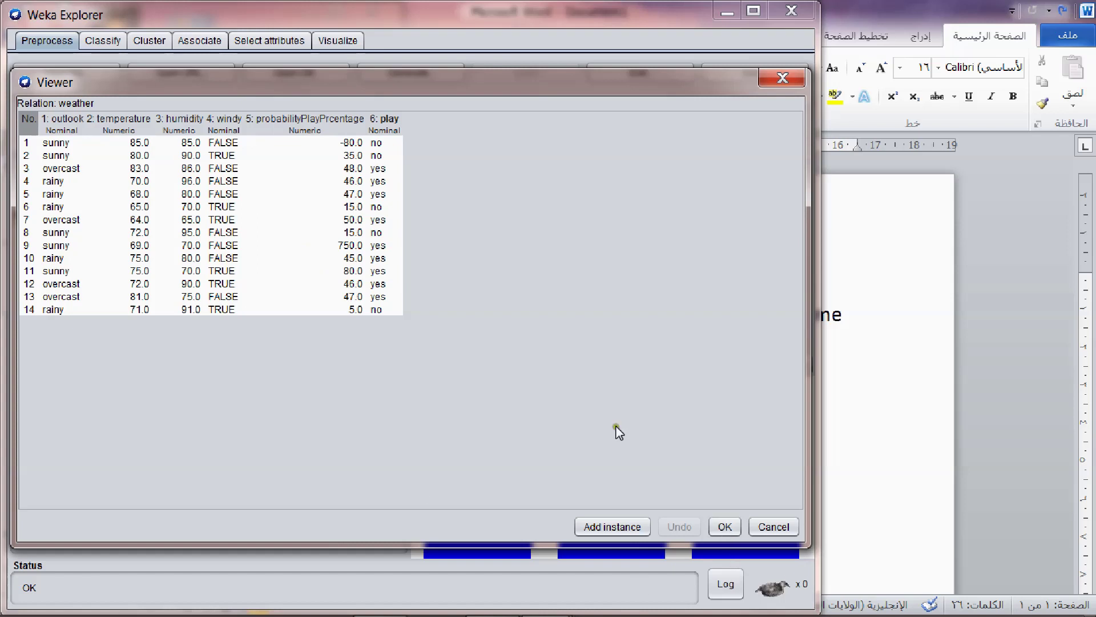
click(728, 526)
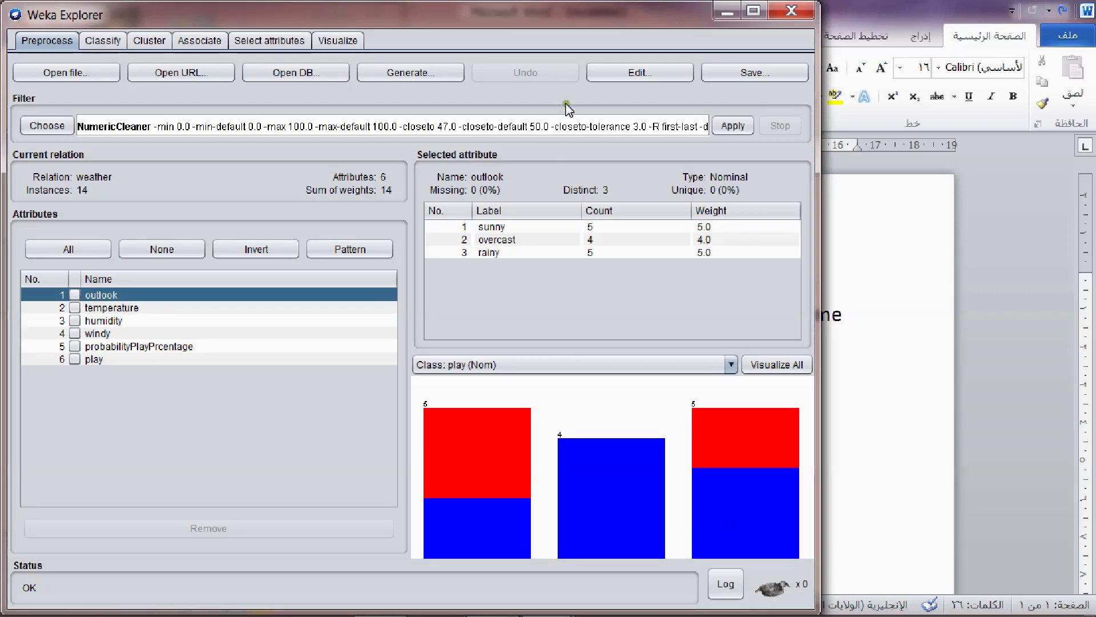
click(732, 126)
click(733, 127)
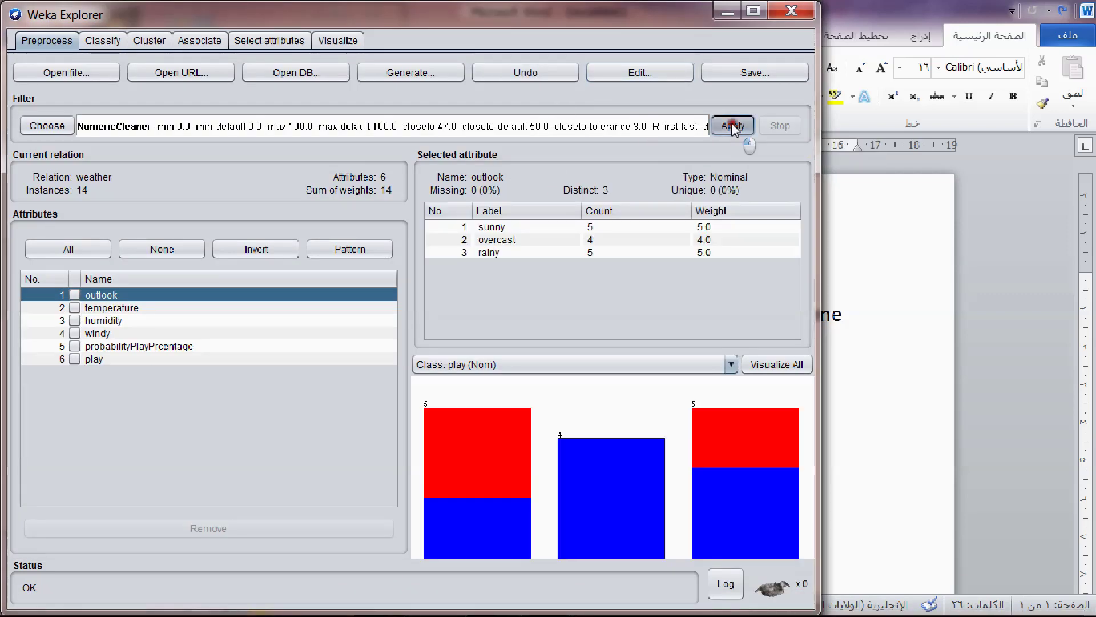
click(640, 73)
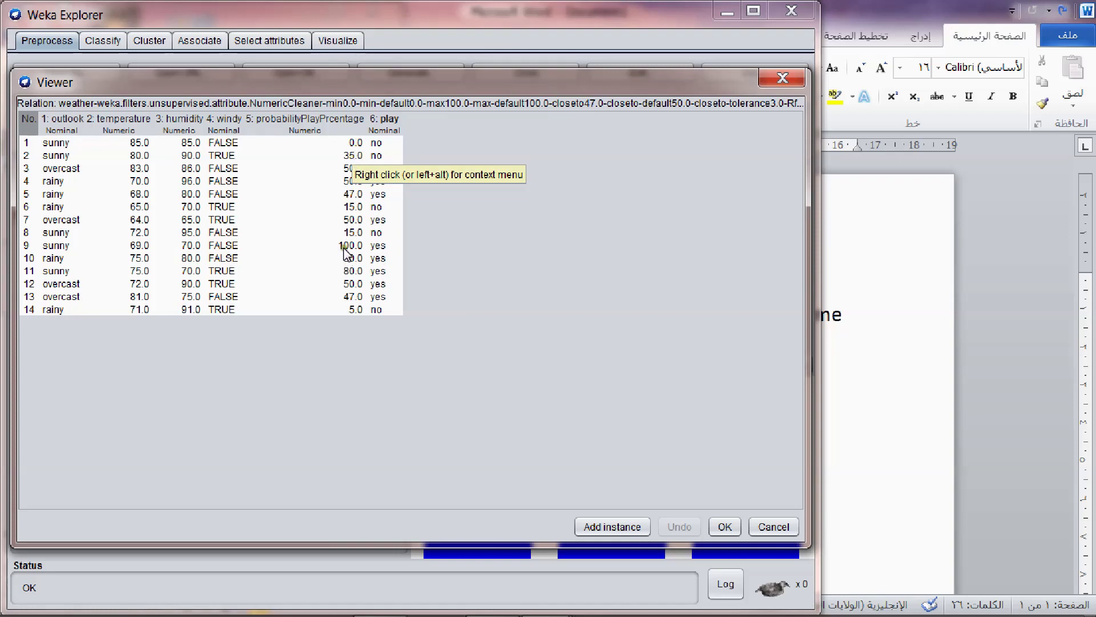
- Inspect the cleaned probabilityPlayPrcentage values in rows 3, 4, 5 and 13
click(346, 181)
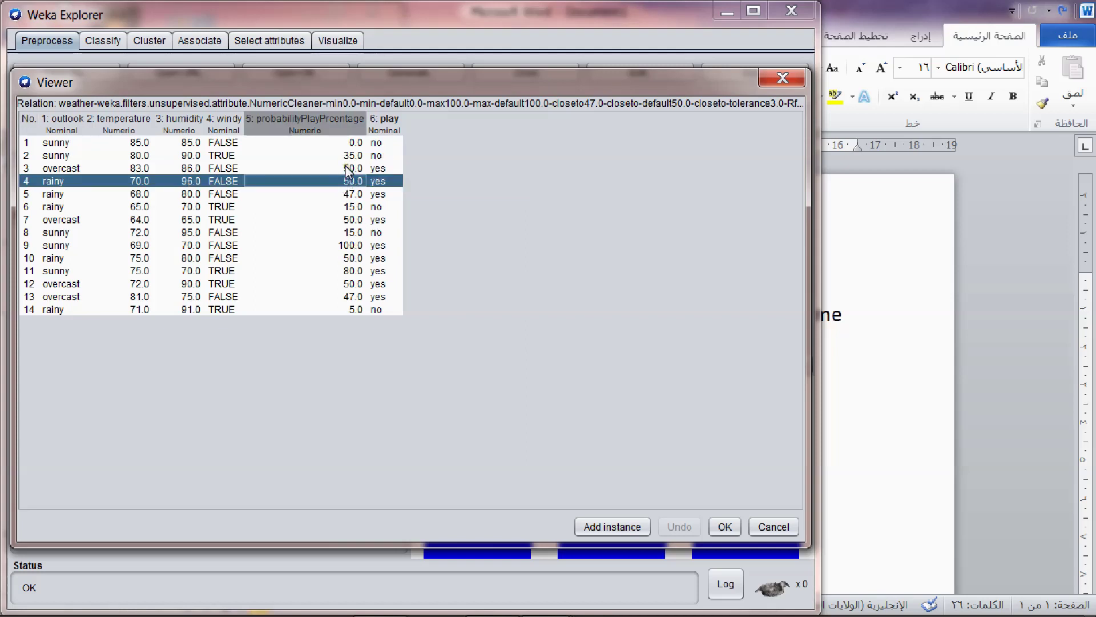
click(346, 169)
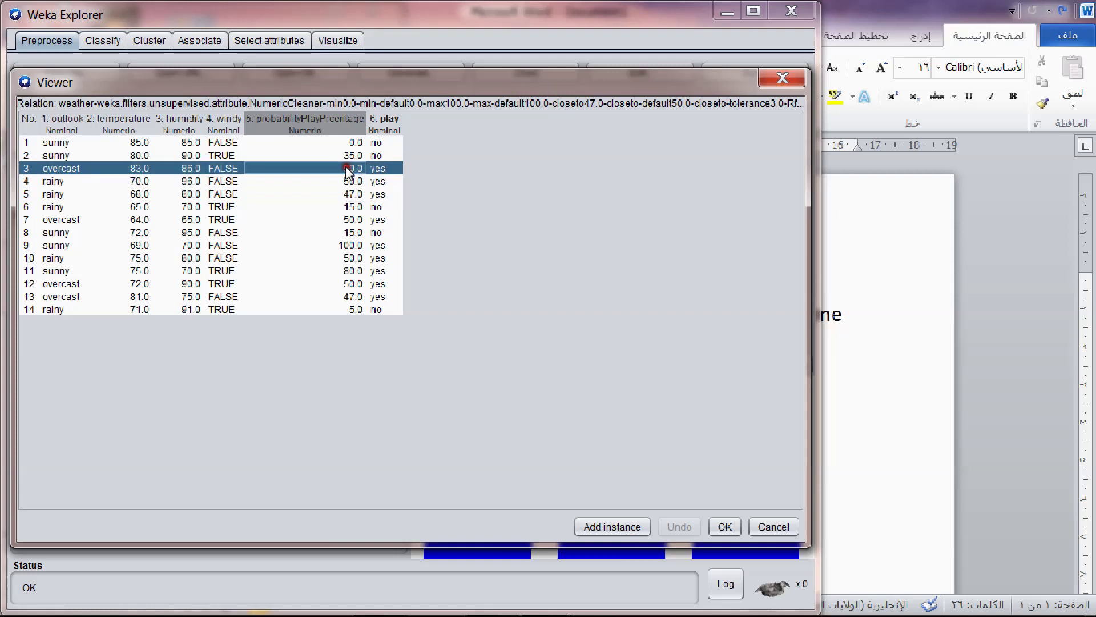
click(352, 194)
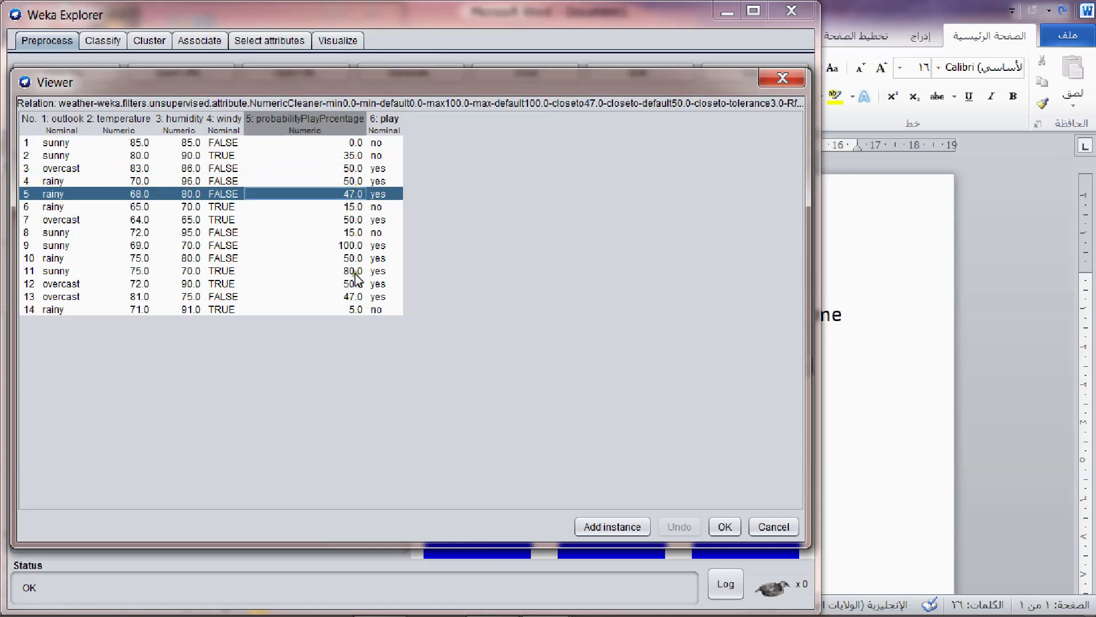
click(351, 297)
click(346, 194)
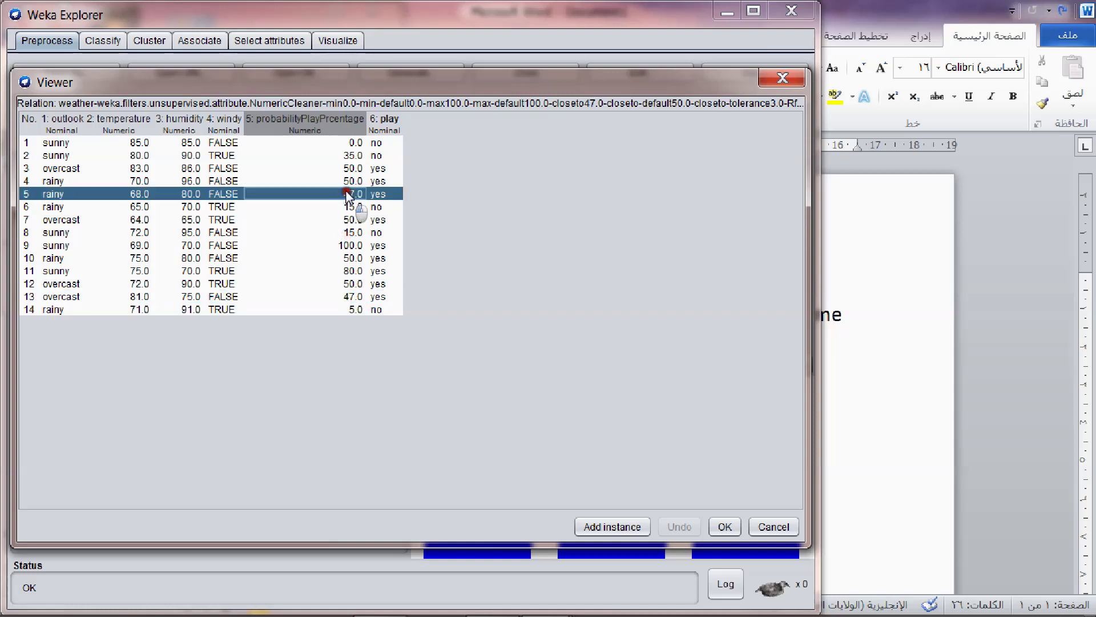
- Replace 47.0 with 50.0 in column 5, close the Viewer and minimize Weka
right_click(333, 120)
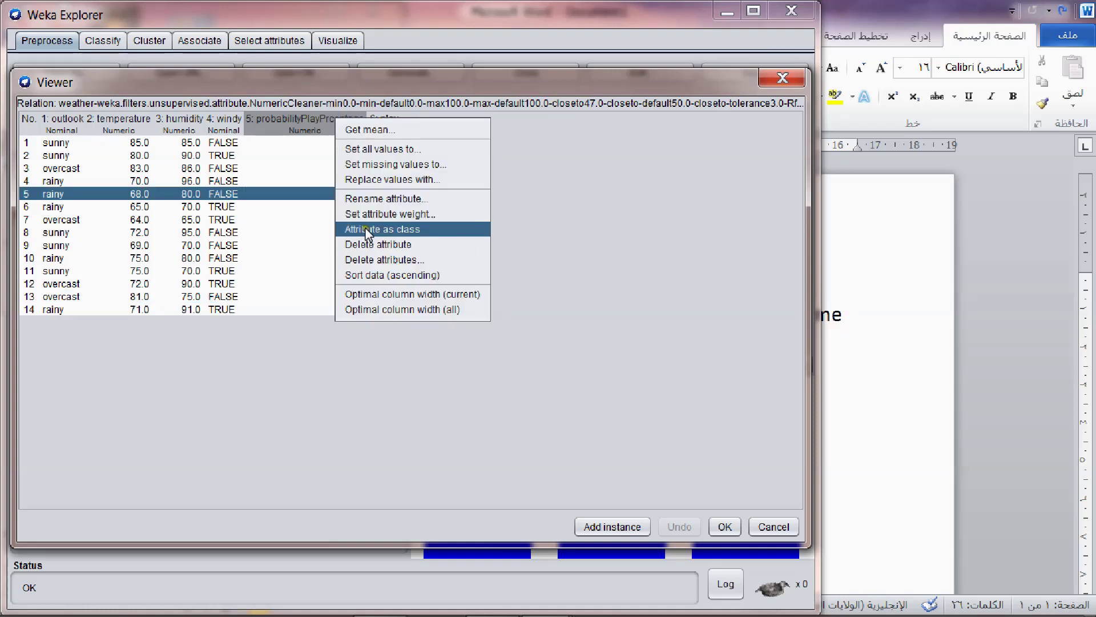
click(376, 181)
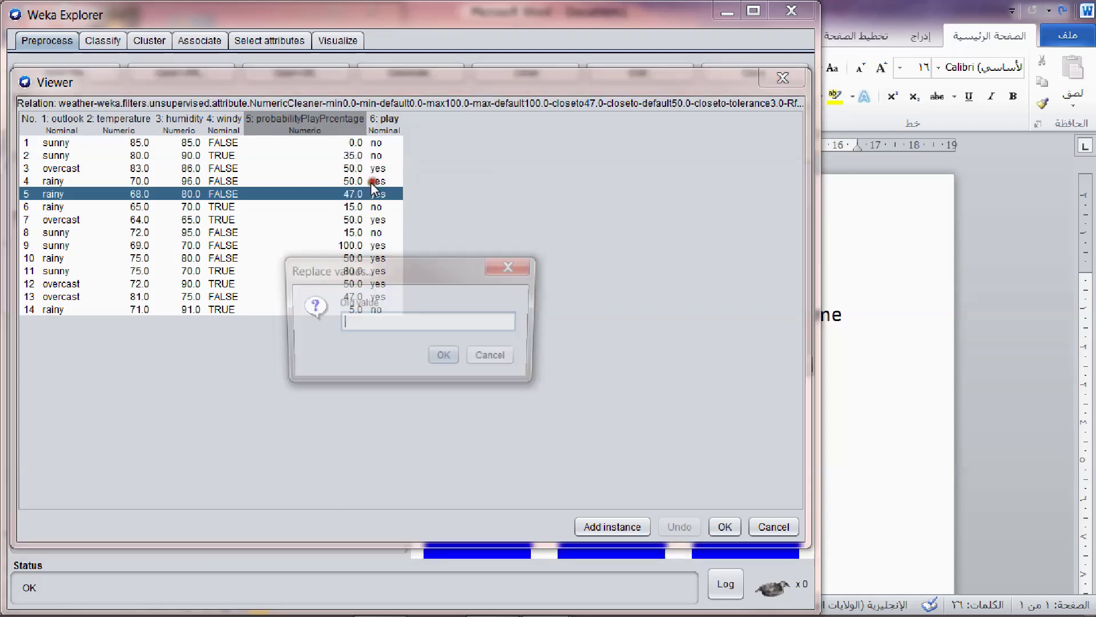
text(47)
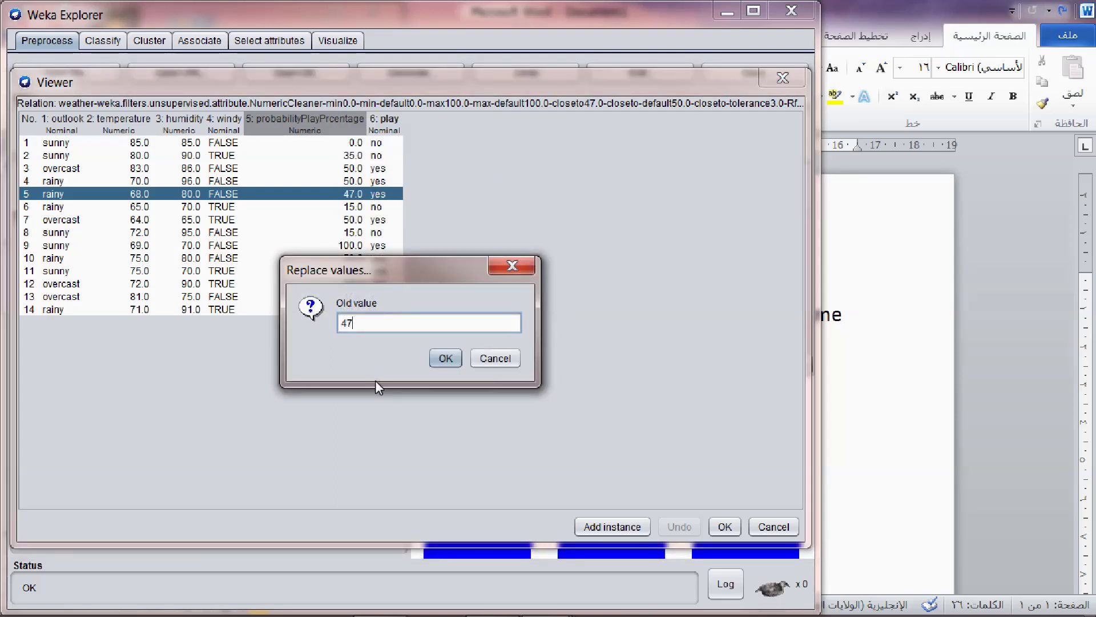
text(.0)
click(446, 358)
text(50)
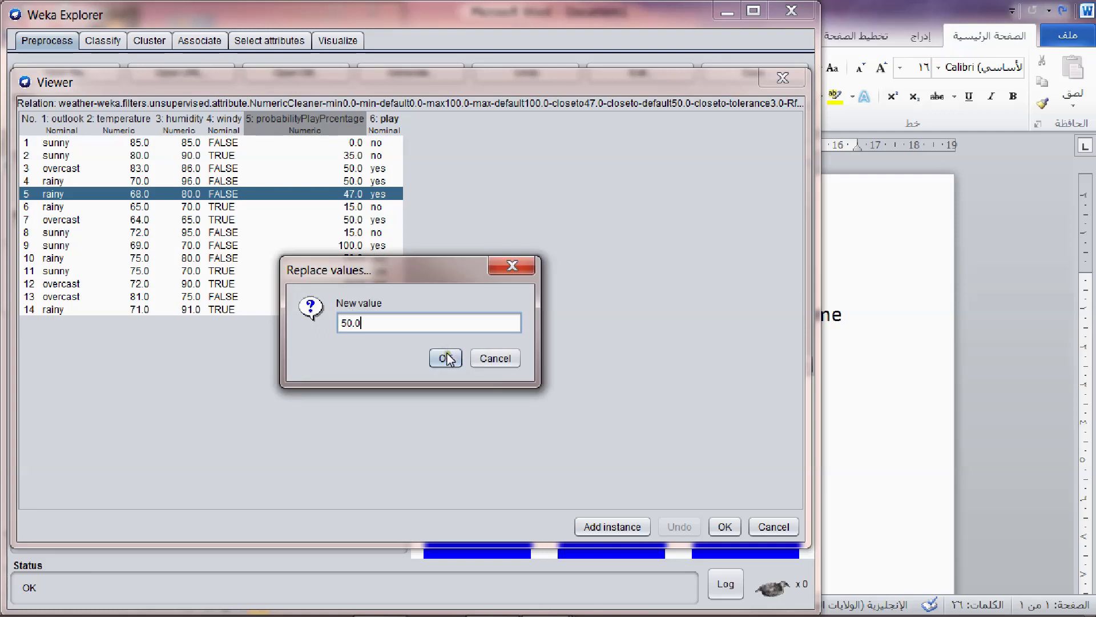
click(446, 359)
click(351, 155)
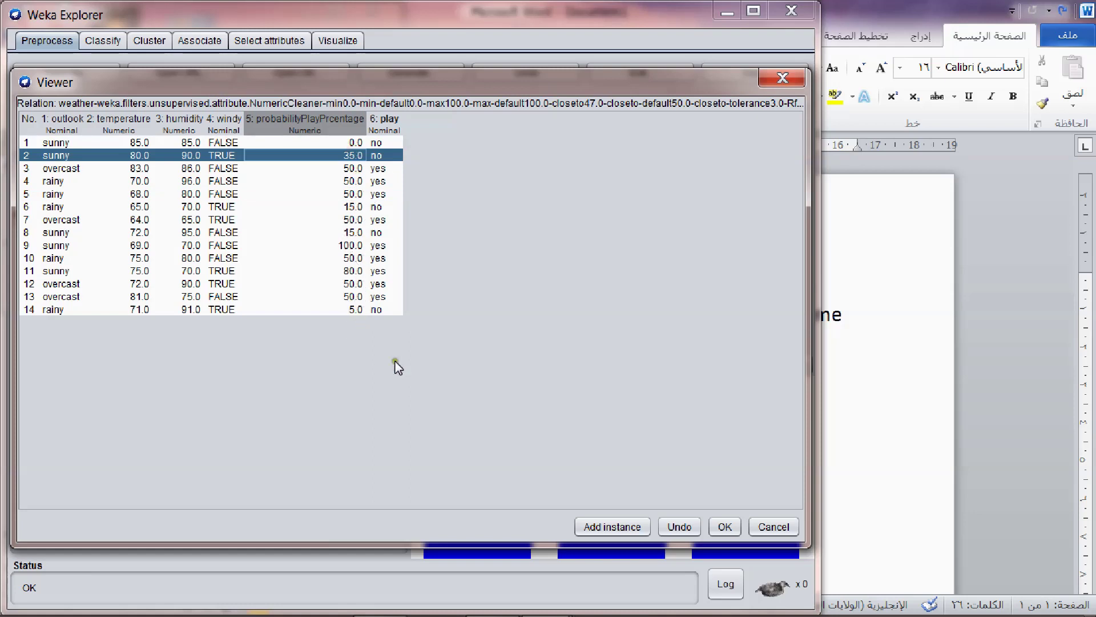
click(724, 526)
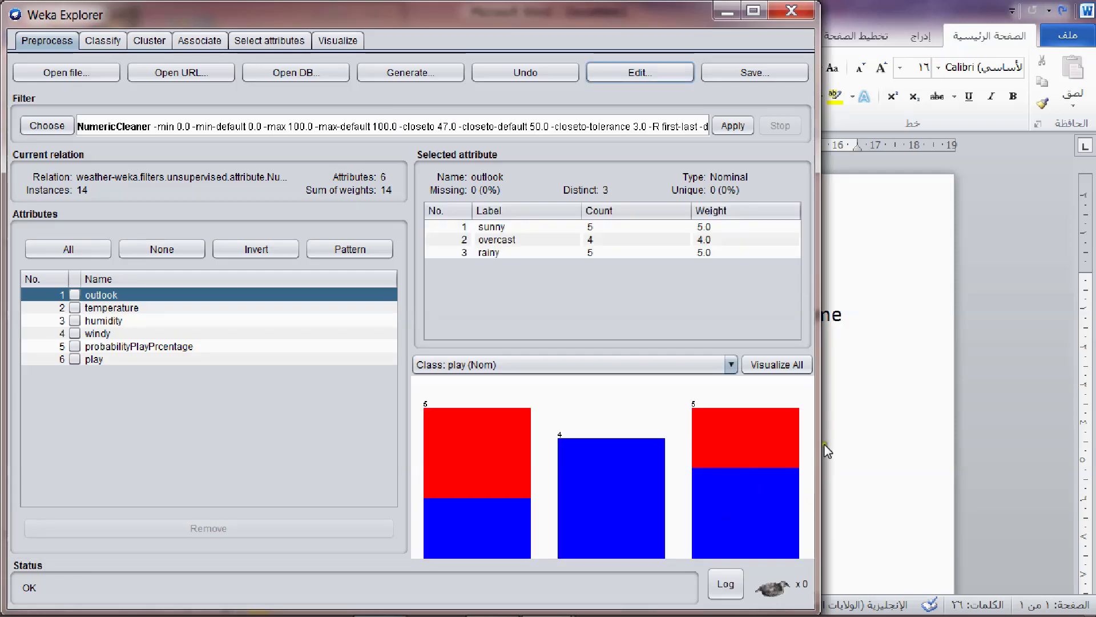
click(826, 452)
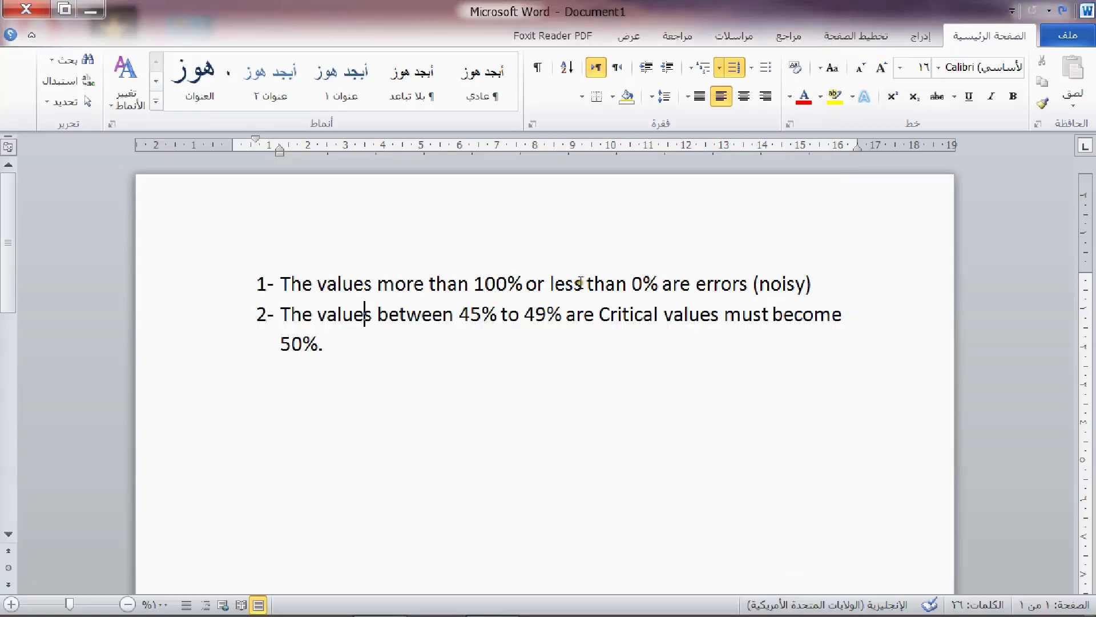